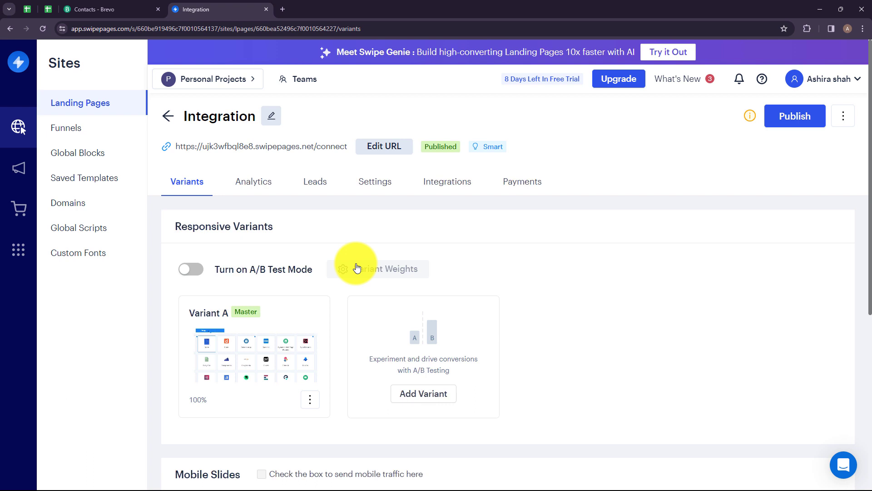
Check the Brevo contacts page, and load pabbly.com/connect in a new browser tab.
{"action": "left_click", "coordinate": [114, 11]}
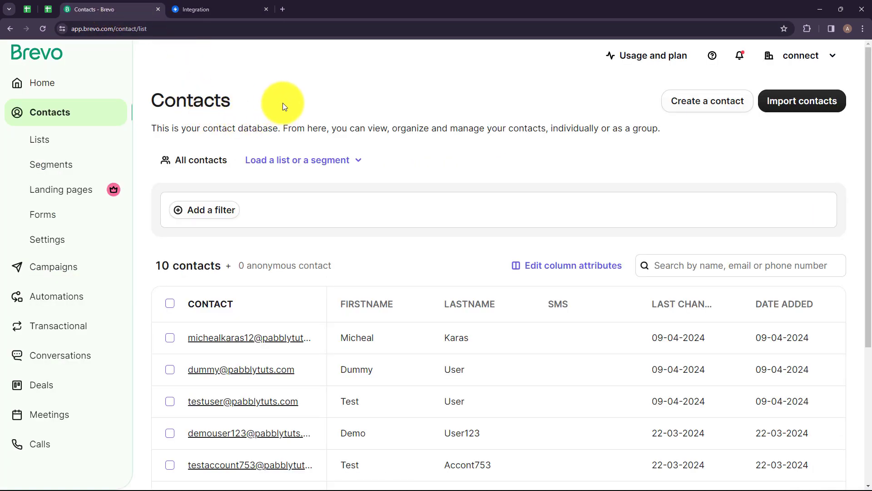
{"action": "left_click", "coordinate": [283, 9]}
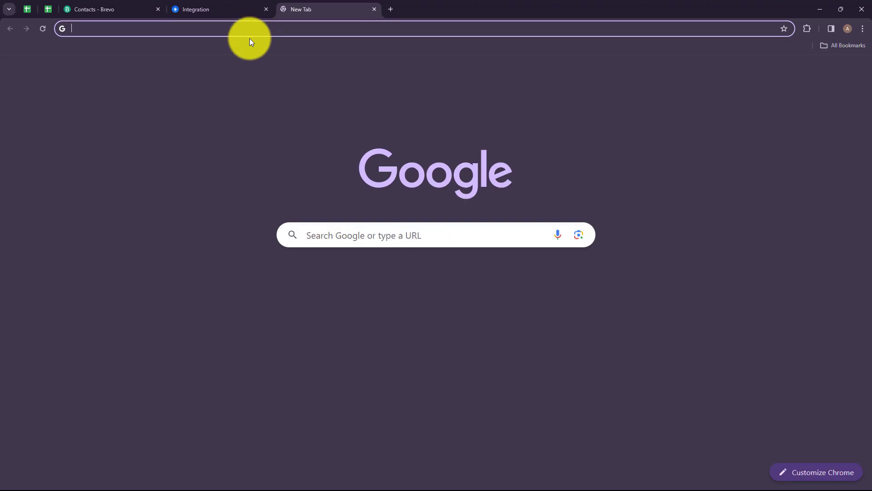
{"action": "left_click", "coordinate": [255, 29]}
{"action": "type", "text": "pabbly.c"}
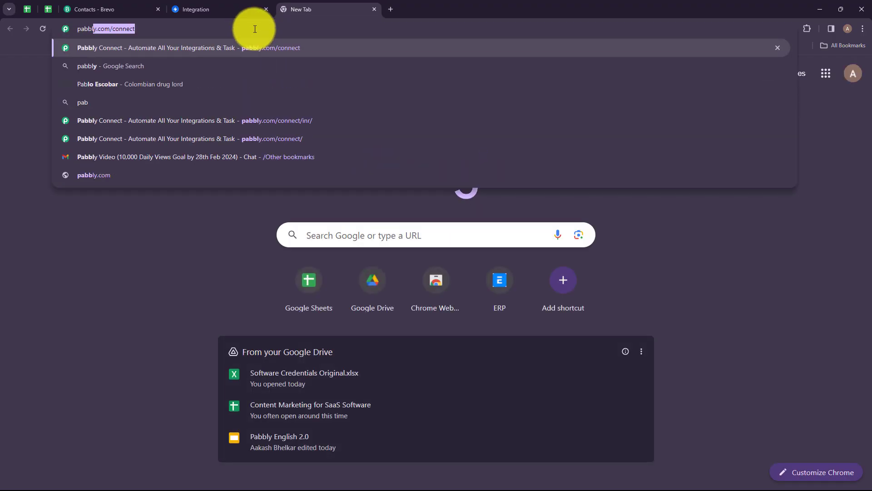
{"action": "type", "text": "om/conn"}
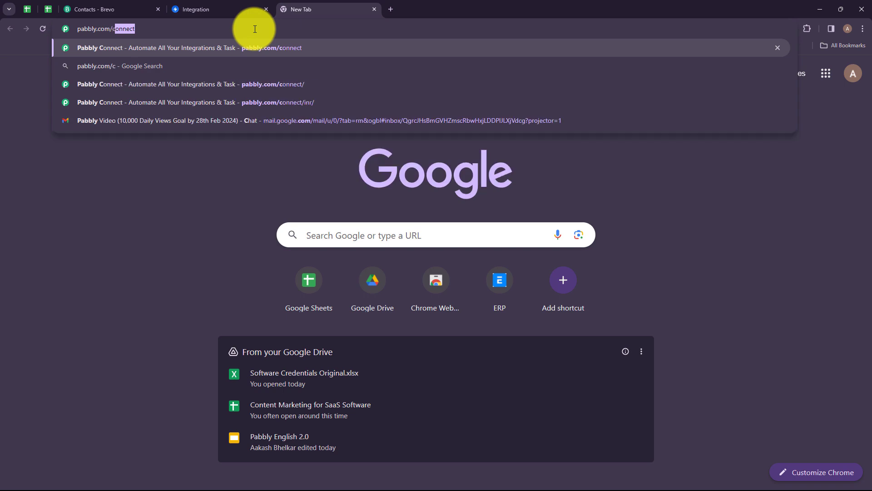
{"action": "type", "text": "ect"}
{"action": "key", "text": "Return"}
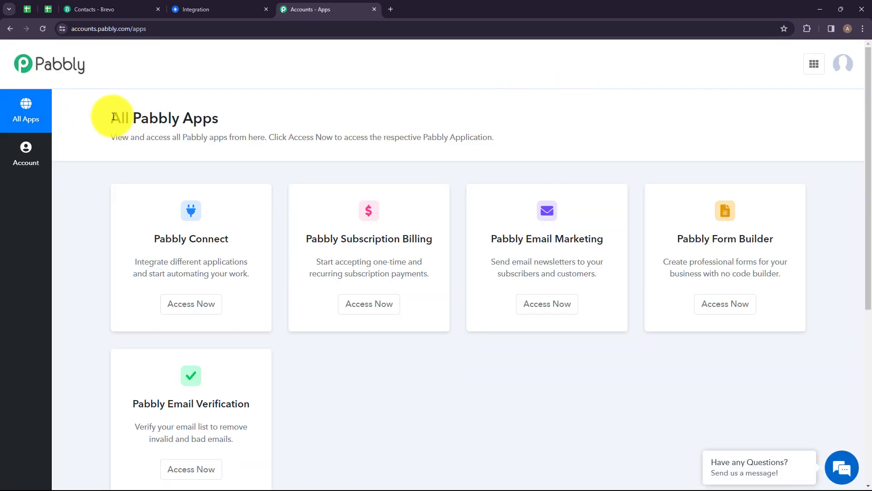
Access Pabbly Connect from the All Pabbly Apps page to reach its dashboard.
{"action": "left_click_drag", "start_coordinate": [113, 117], "coordinate": [246, 120]}
{"action": "left_click", "coordinate": [245, 119]}
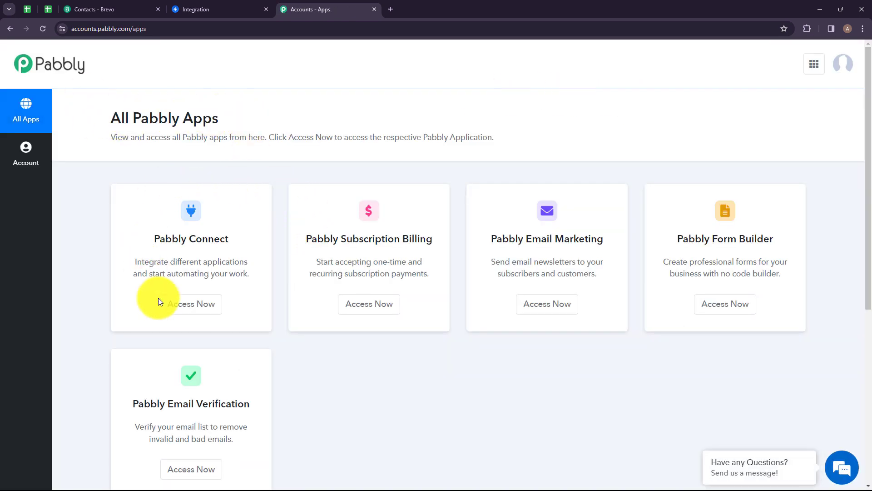
{"action": "left_click", "coordinate": [175, 307]}
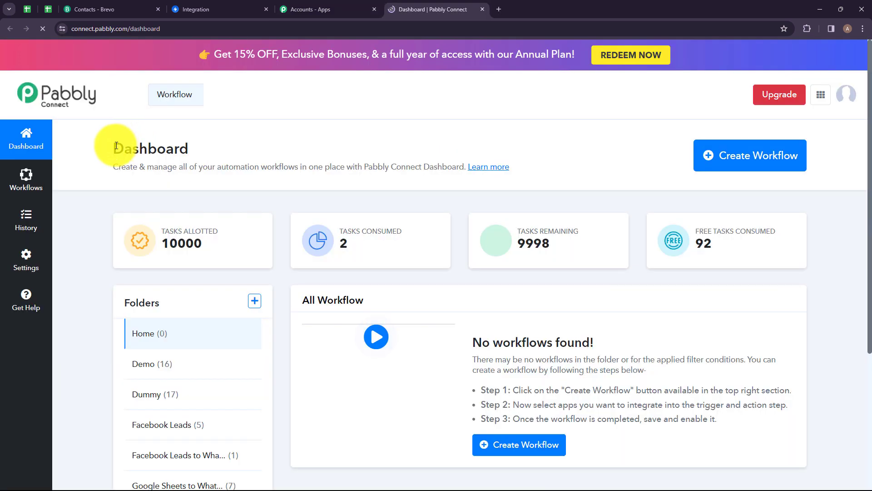
{"action": "left_click_drag", "start_coordinate": [113, 149], "coordinate": [204, 146]}
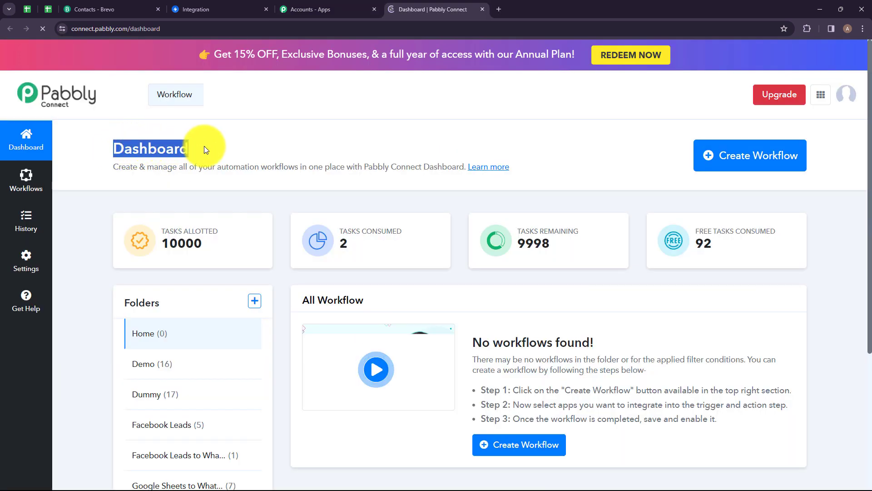
{"action": "left_click", "coordinate": [217, 145]}
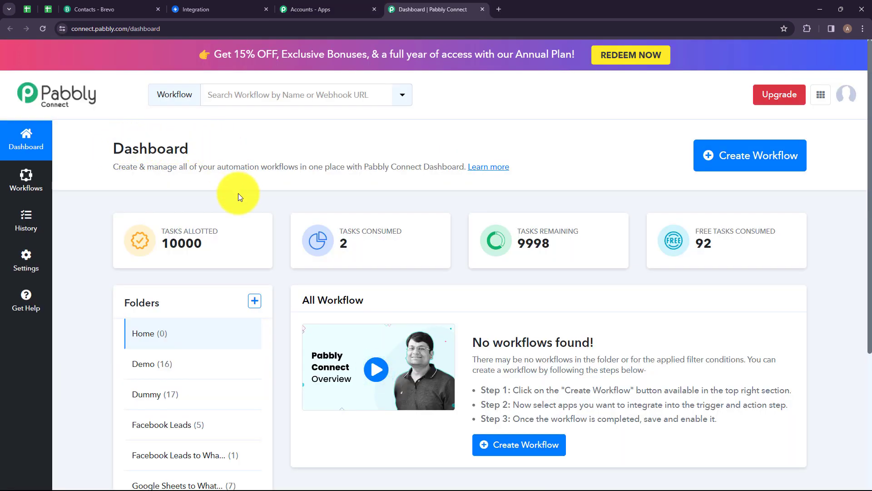
Create a workflow folder named "Swipe Pages to Brevo" with None as its parent folder.
{"action": "left_click", "coordinate": [256, 305]}
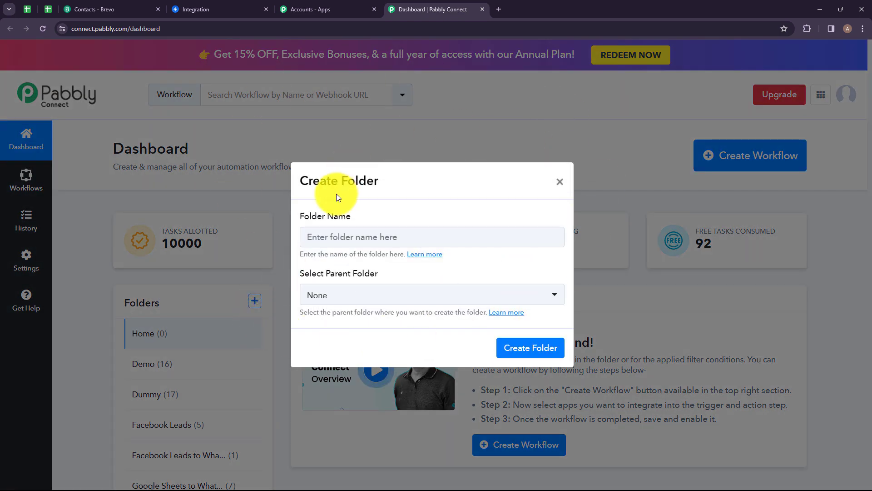
{"action": "left_click", "coordinate": [356, 238]}
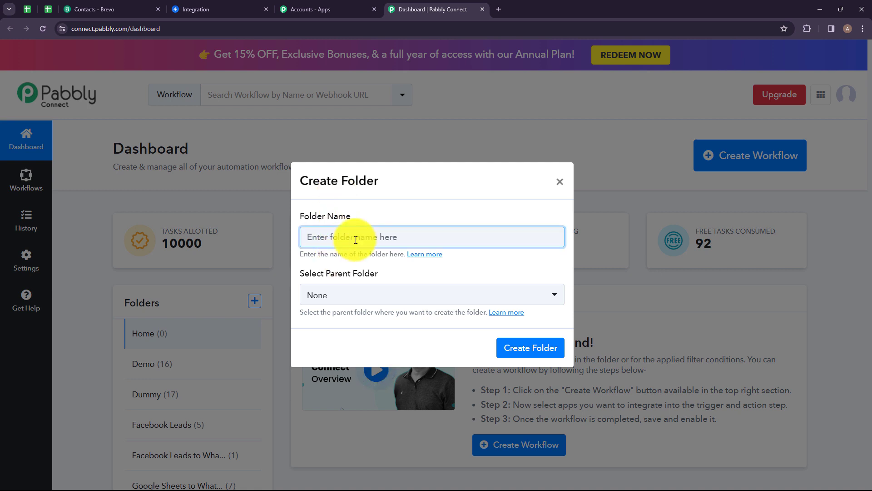
{"action": "type", "text": "Swipe Pages to Brevo"}
{"action": "key", "text": "ctrl+a"}
{"action": "left_click", "coordinate": [516, 267]}
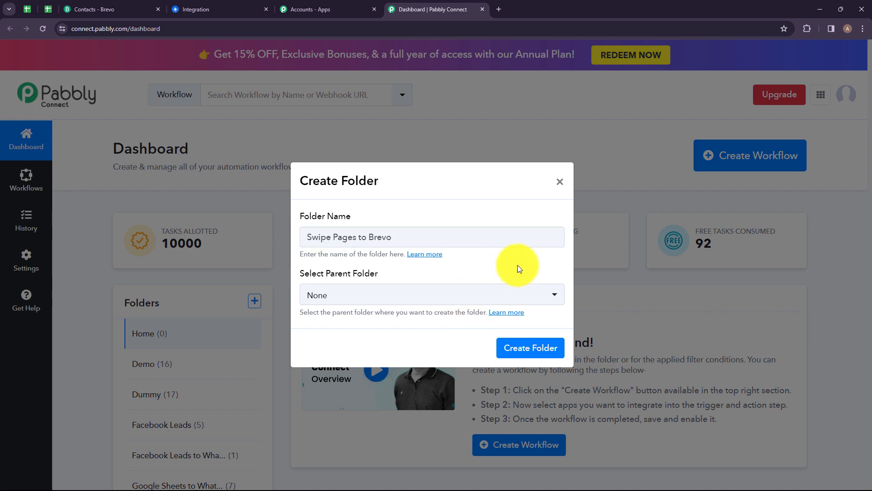
{"action": "left_click", "coordinate": [518, 349]}
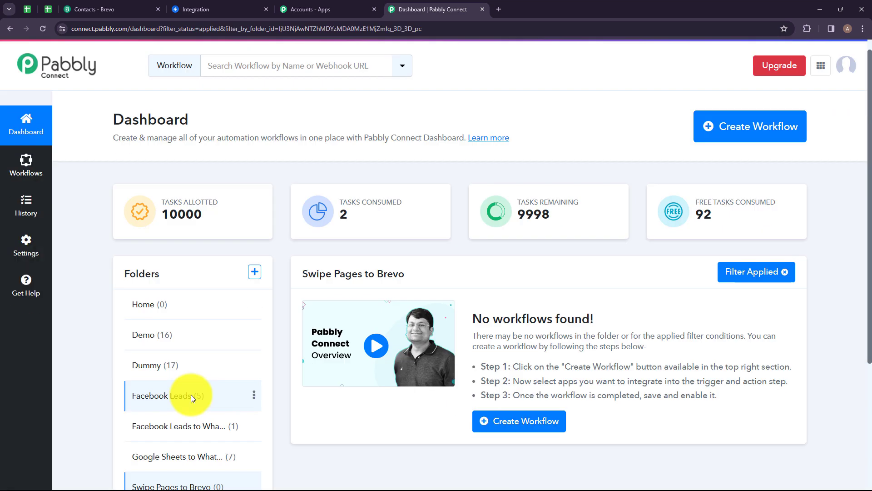
Create a workflow named "Create Brevo Contact for Swipe Pages Form Submission" in the "Swipe Pages to Brevo" folder.
{"action": "scroll", "coordinate": [151, 345], "scroll_direction": "down", "scroll_amount": 4}
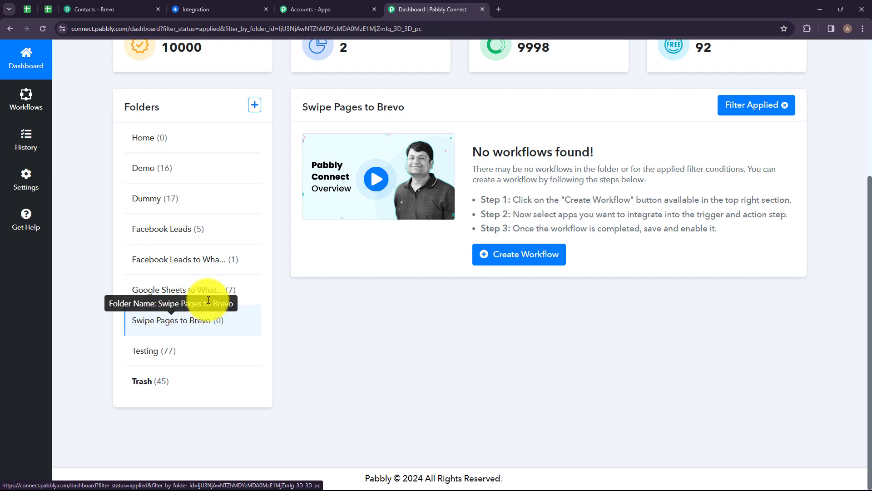
{"action": "scroll", "coordinate": [209, 300], "scroll_direction": "up", "scroll_amount": 5}
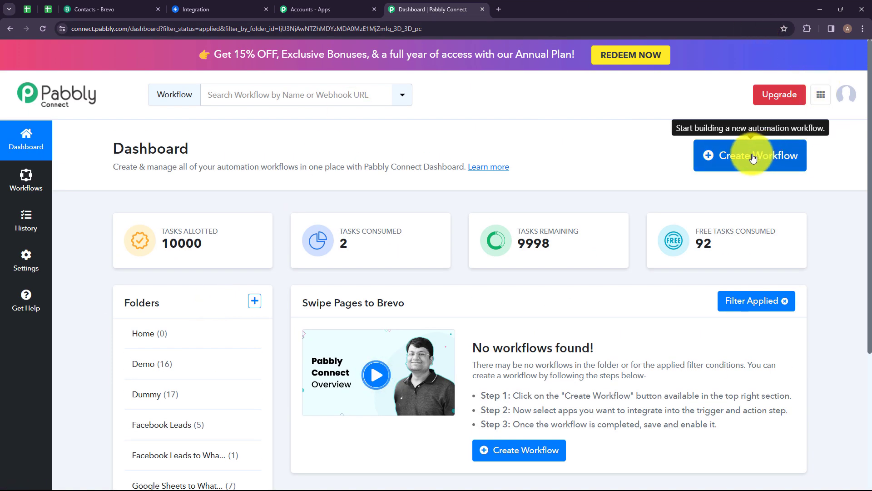
{"action": "left_click", "coordinate": [753, 158]}
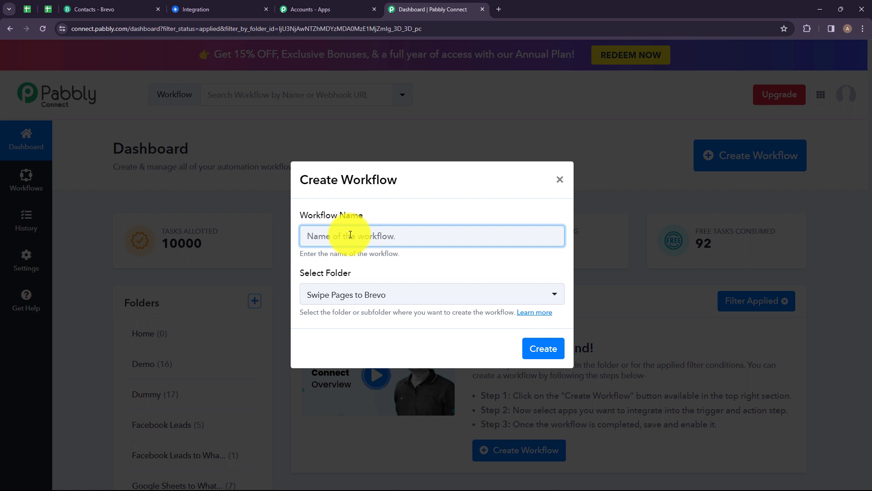
{"action": "left_click_drag", "start_coordinate": [306, 237], "coordinate": [548, 237]}
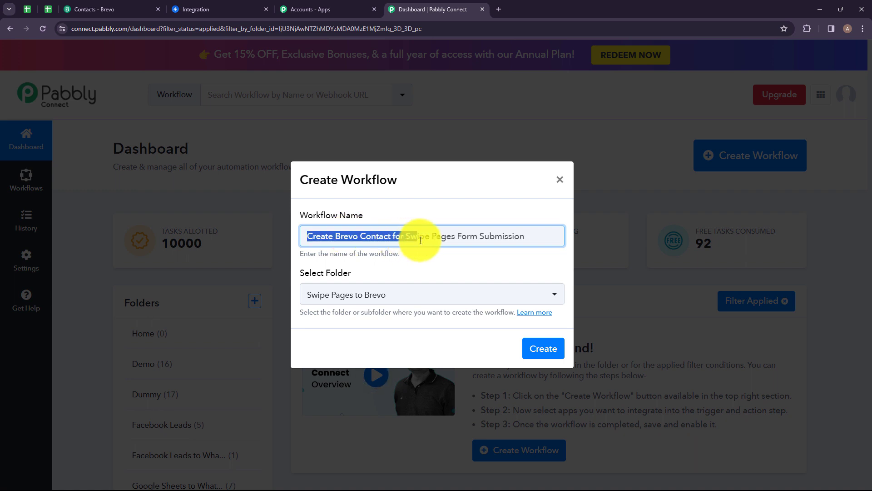
{"action": "left_click", "coordinate": [497, 249]}
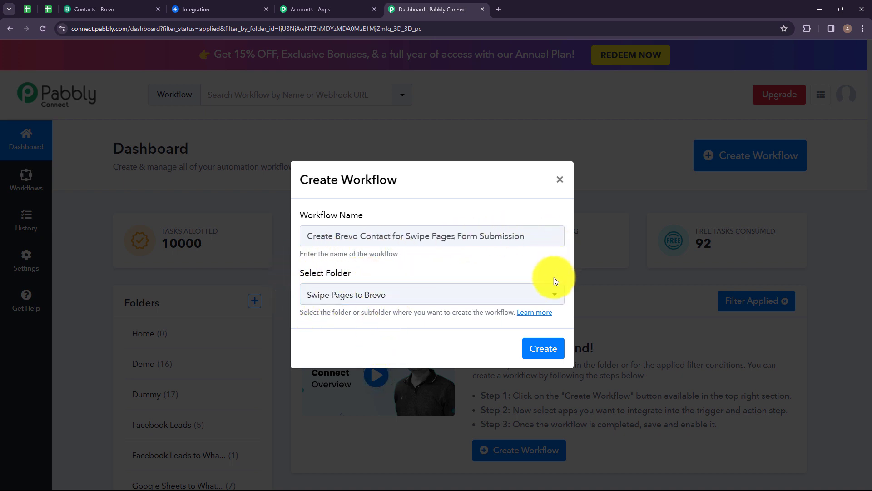
{"action": "left_click", "coordinate": [556, 296]}
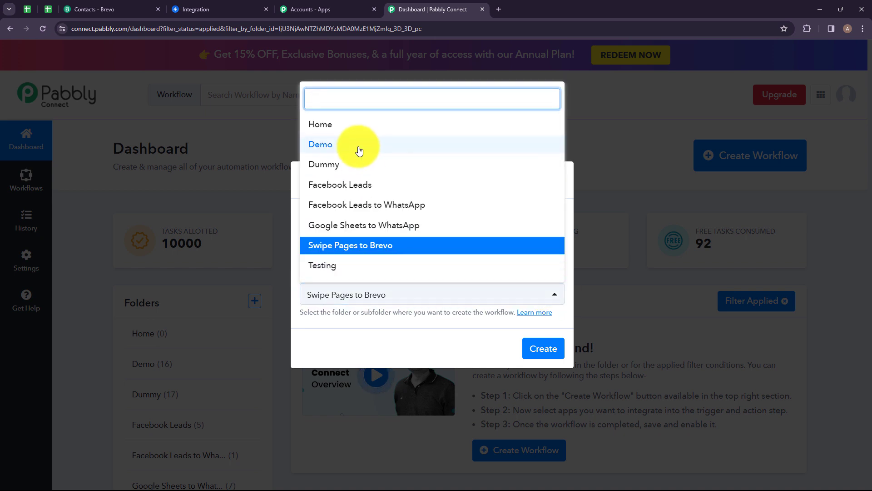
{"action": "left_click", "coordinate": [352, 325]}
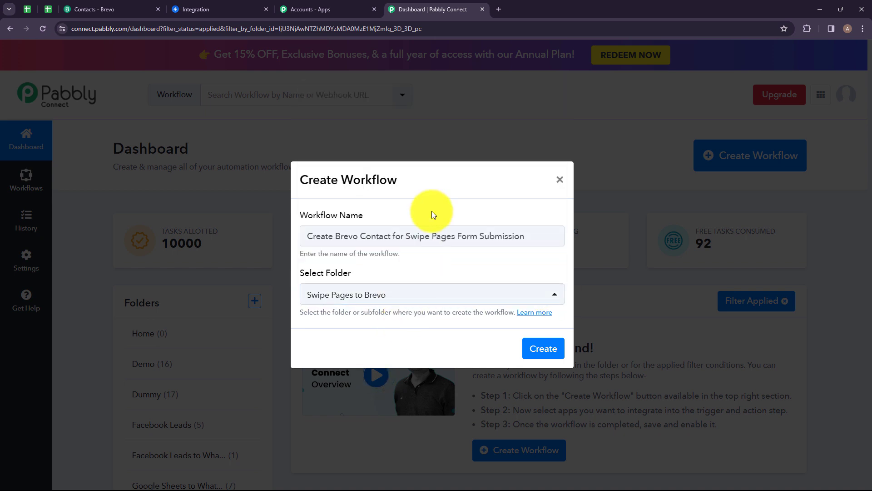
{"action": "left_click", "coordinate": [540, 355]}
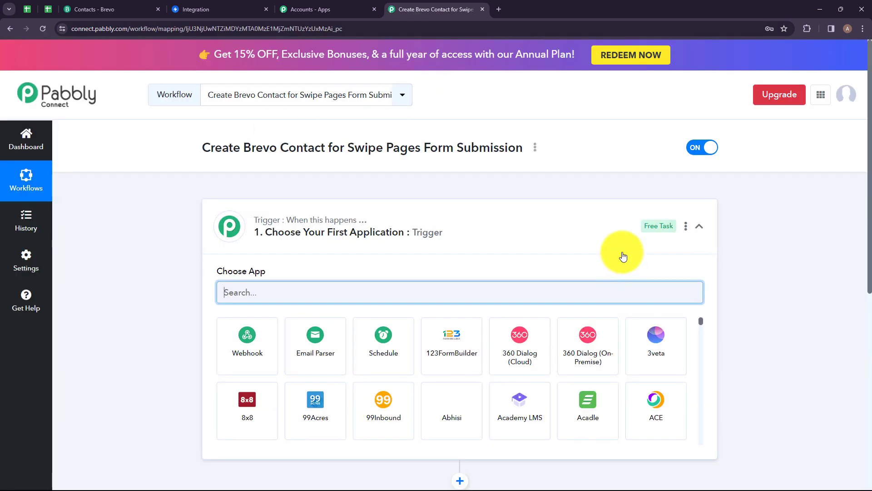
Choose Swipe Pages as the application for the workflow's trigger.
{"action": "left_click", "coordinate": [497, 221]}
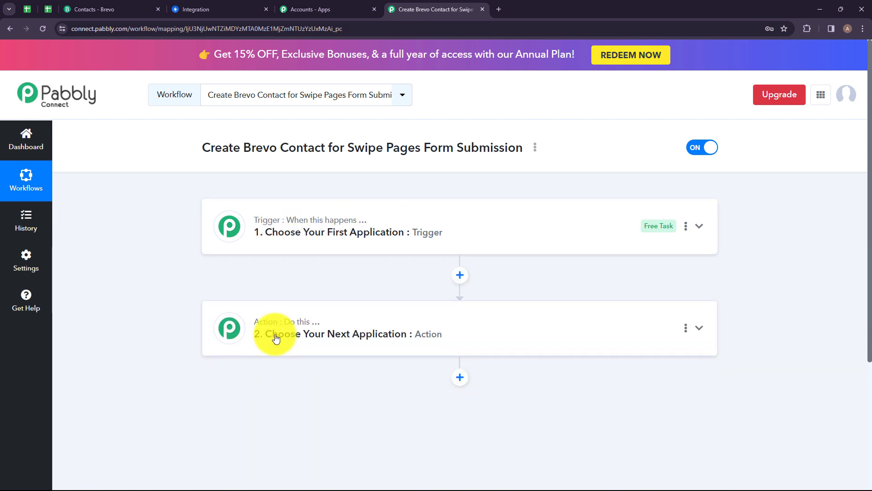
{"action": "mouse_move", "coordinate": [266, 226]}
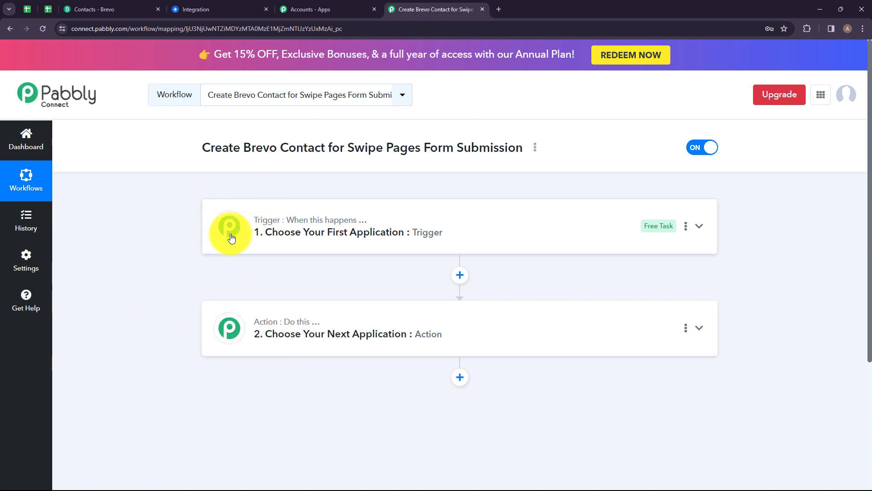
{"action": "left_click", "coordinate": [253, 237]}
{"action": "left_click", "coordinate": [361, 289]}
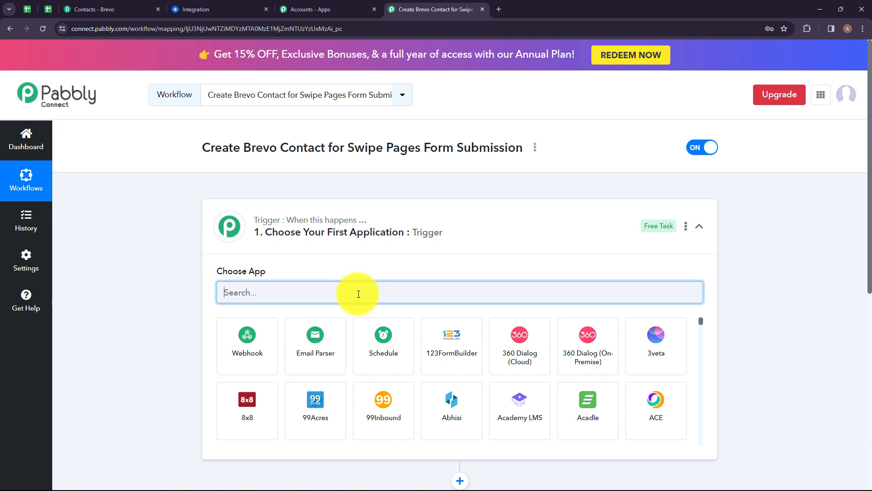
{"action": "type", "text": "Swip"}
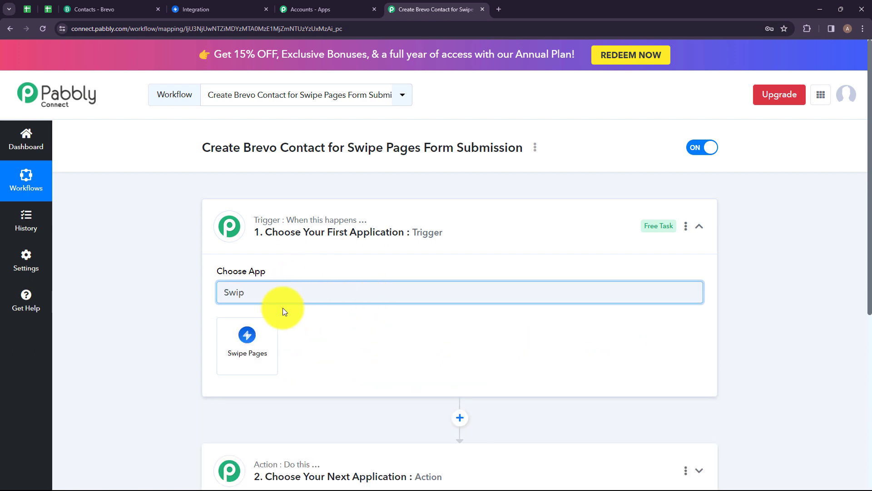
{"action": "left_click", "coordinate": [245, 353]}
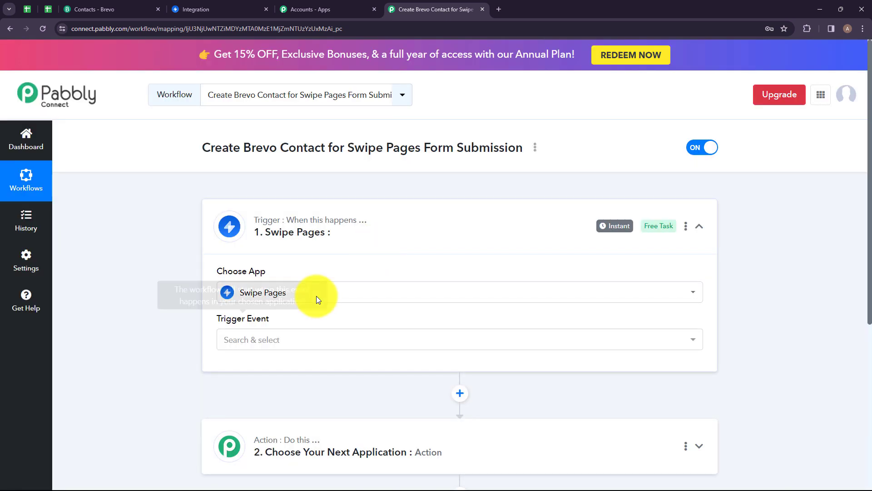
Set the Swipe Pages trigger event to New Form Submission and review the webhook setup instructions.
{"action": "left_click", "coordinate": [253, 347]}
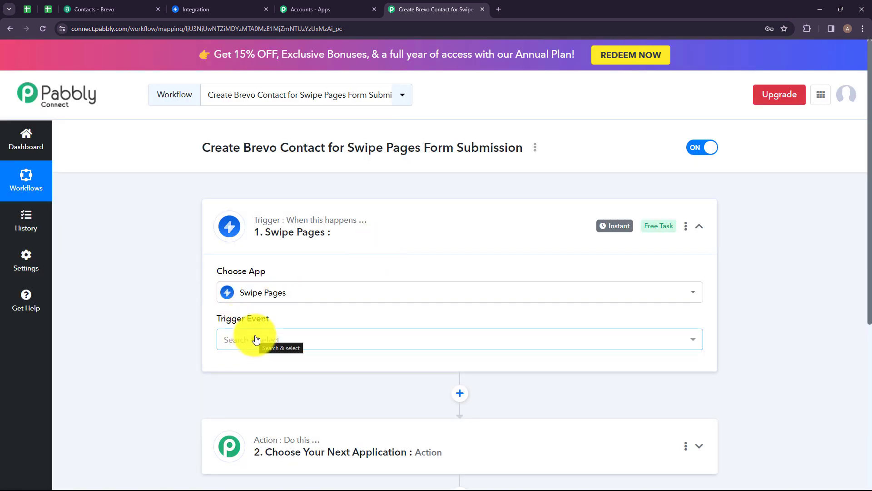
{"action": "left_click", "coordinate": [294, 341]}
{"action": "scroll", "coordinate": [309, 337], "scroll_direction": "down", "scroll_amount": 2}
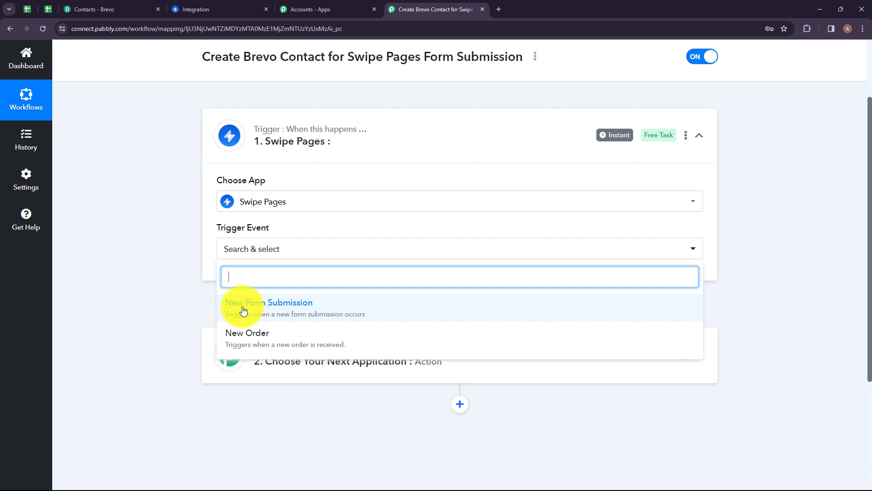
{"action": "left_click", "coordinate": [295, 313]}
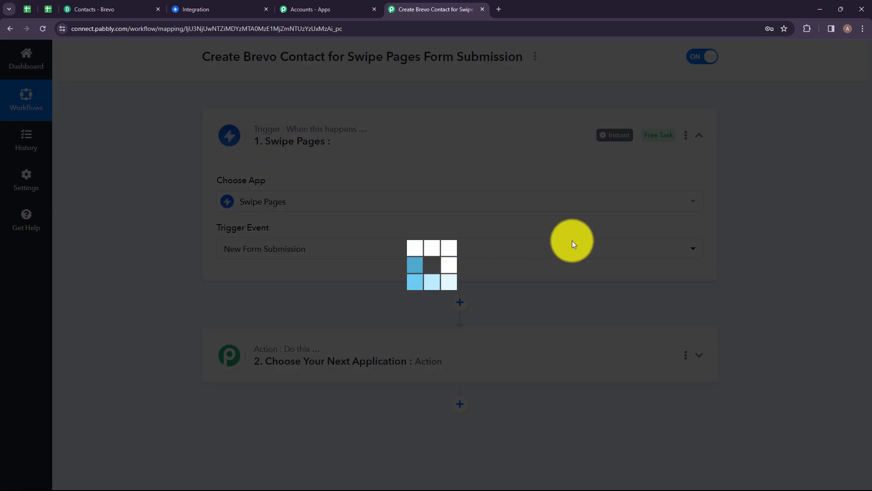
{"action": "scroll", "coordinate": [433, 215], "scroll_direction": "down", "scroll_amount": 1}
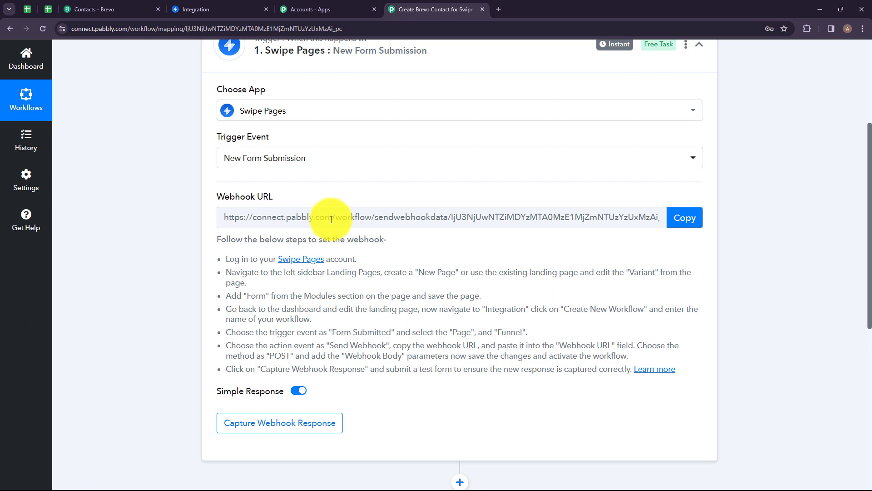
{"action": "left_click_drag", "start_coordinate": [224, 259], "coordinate": [559, 399]}
{"action": "left_click", "coordinate": [560, 393]}
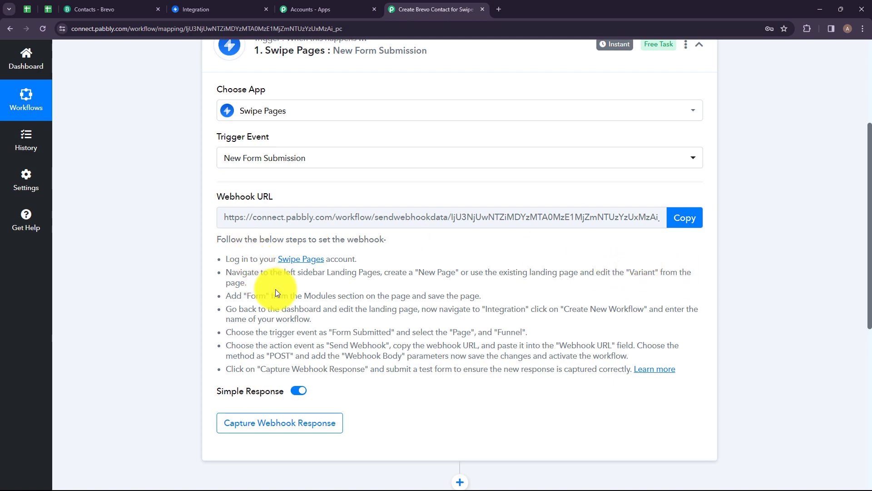
Create a workflow named "Demo" in Swipe Pages from the Integration landing page's integration settings.
{"action": "left_click", "coordinate": [239, 13]}
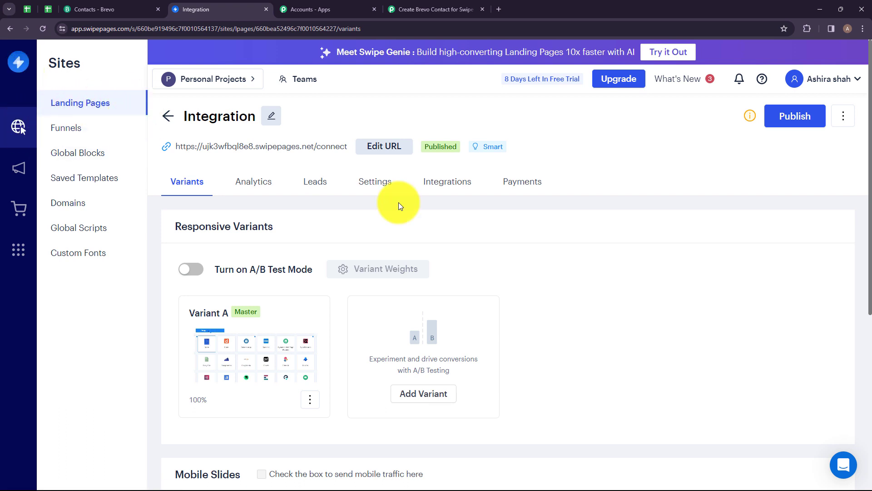
{"action": "left_click", "coordinate": [444, 183]}
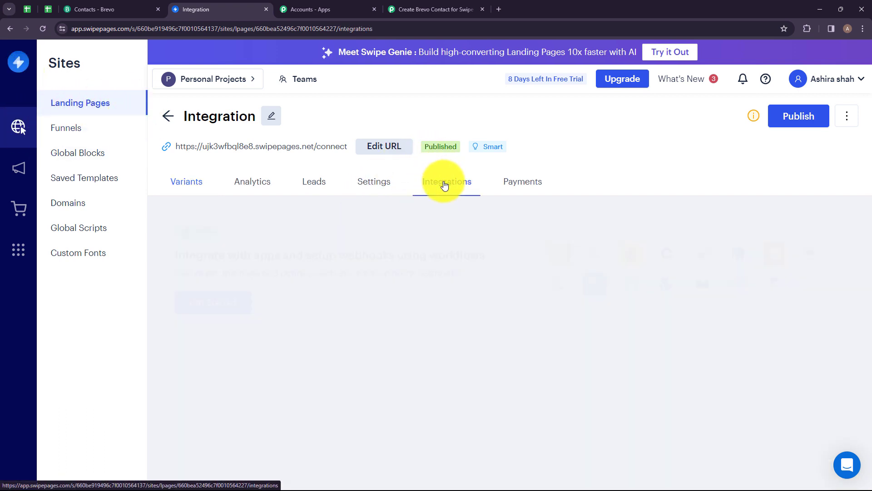
{"action": "left_click", "coordinate": [195, 303]}
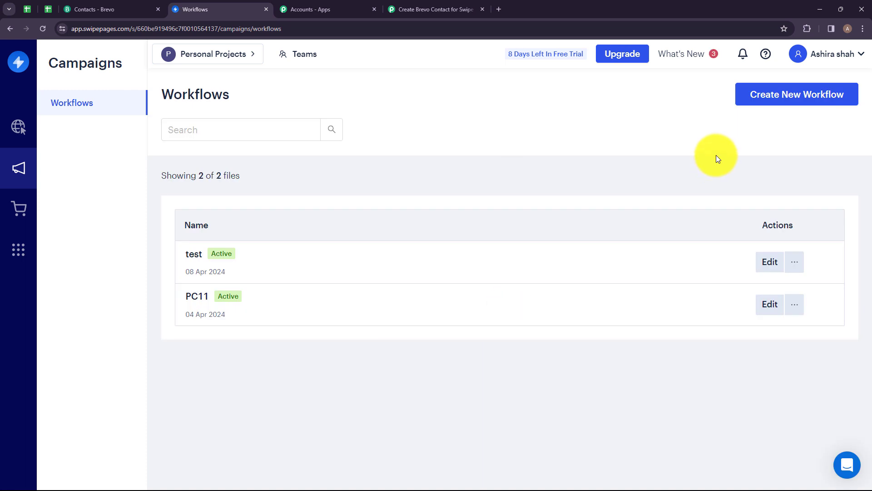
{"action": "left_click", "coordinate": [792, 101]}
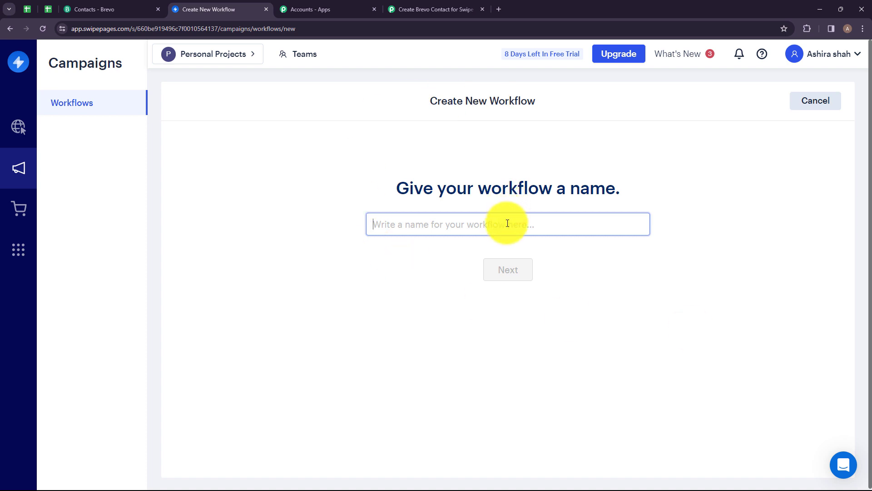
{"action": "type", "text": "Demo"}
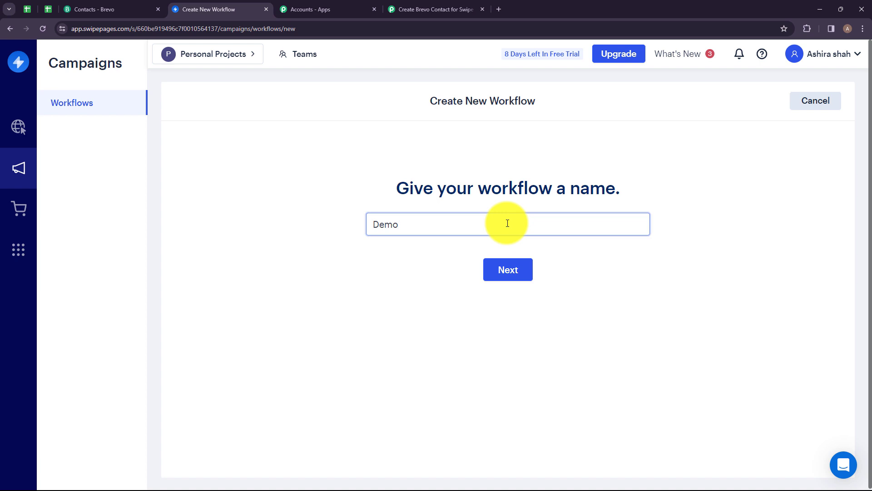
{"action": "left_click", "coordinate": [510, 273]}
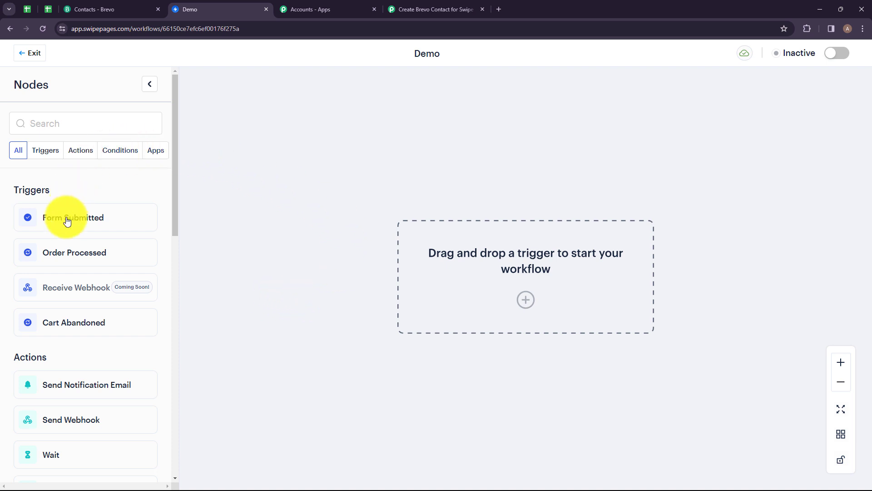
Add a Form Submitted trigger to the Demo workflow for the selected page Integration and Any Funnel.
{"action": "left_click_drag", "start_coordinate": [64, 218], "coordinate": [502, 261]}
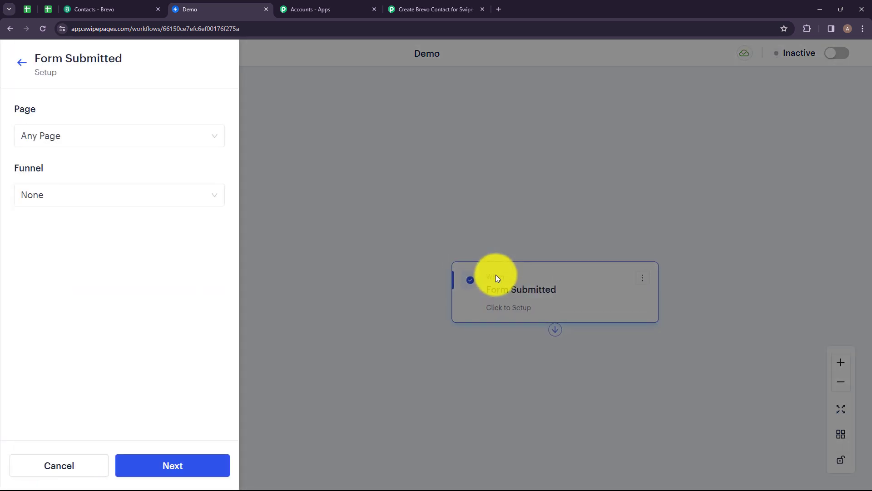
{"action": "left_click", "coordinate": [217, 137]}
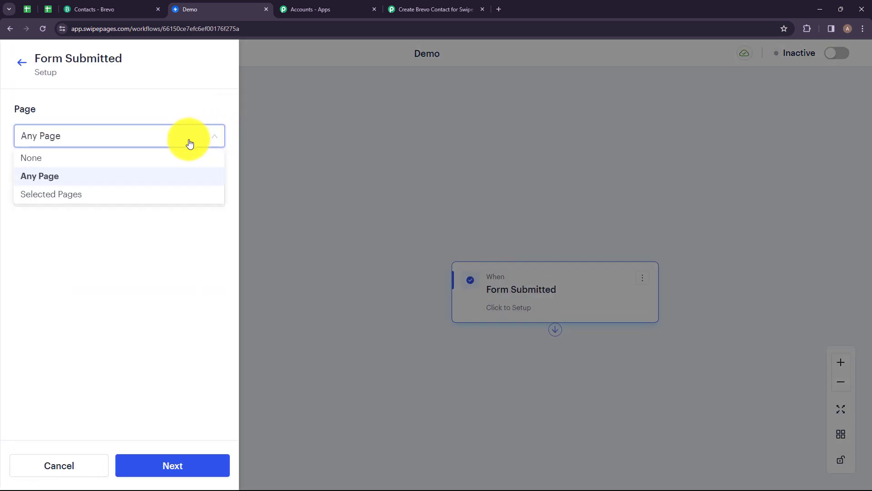
{"action": "left_click", "coordinate": [97, 200]}
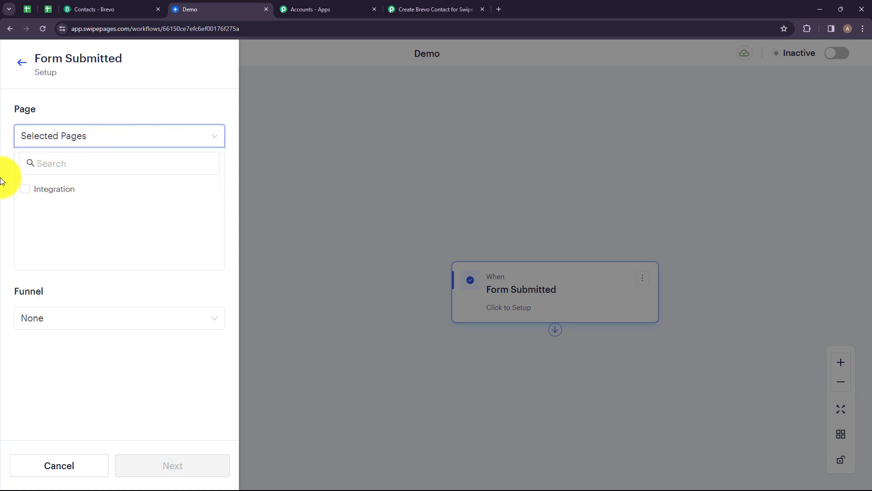
{"action": "left_click", "coordinate": [25, 189]}
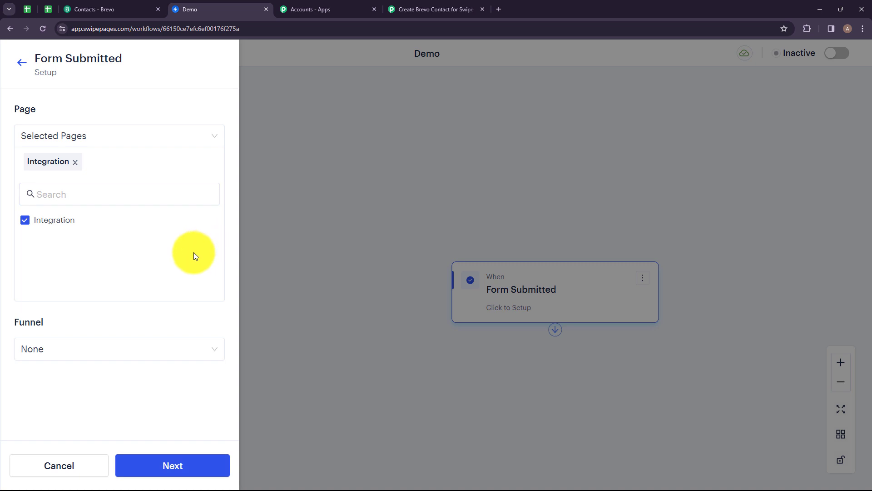
{"action": "left_click", "coordinate": [208, 355]}
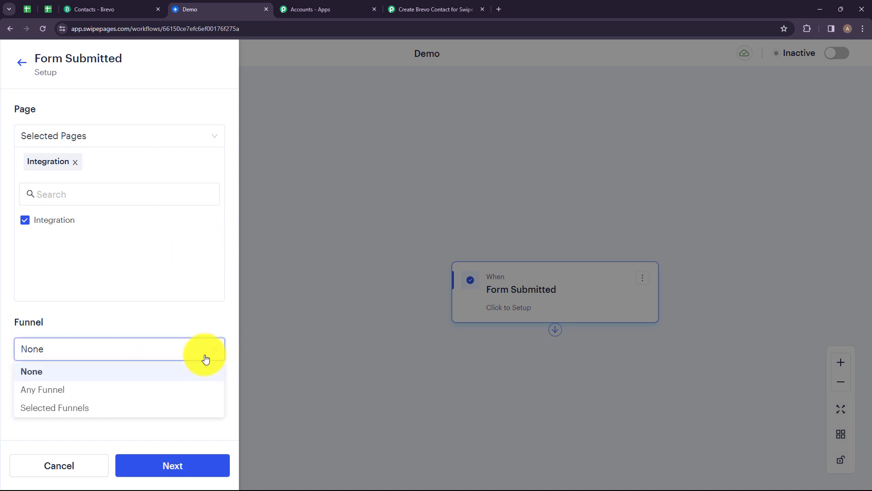
{"action": "left_click", "coordinate": [52, 393]}
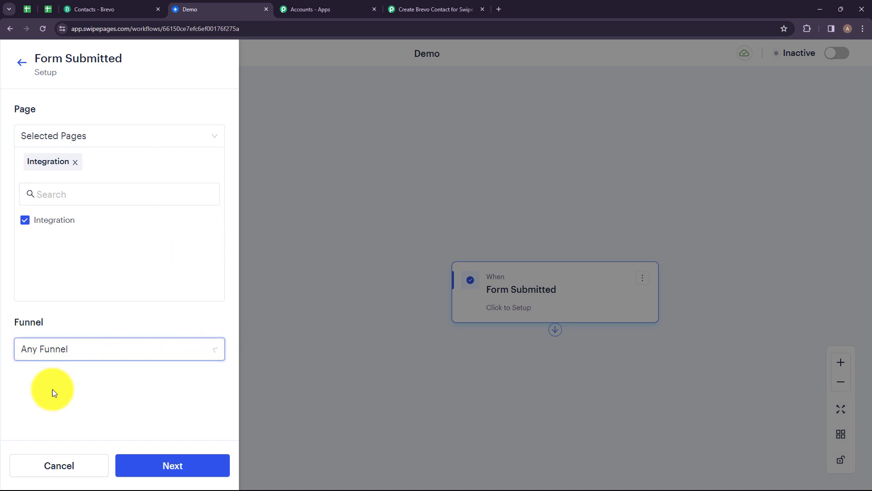
{"action": "left_click", "coordinate": [170, 454]}
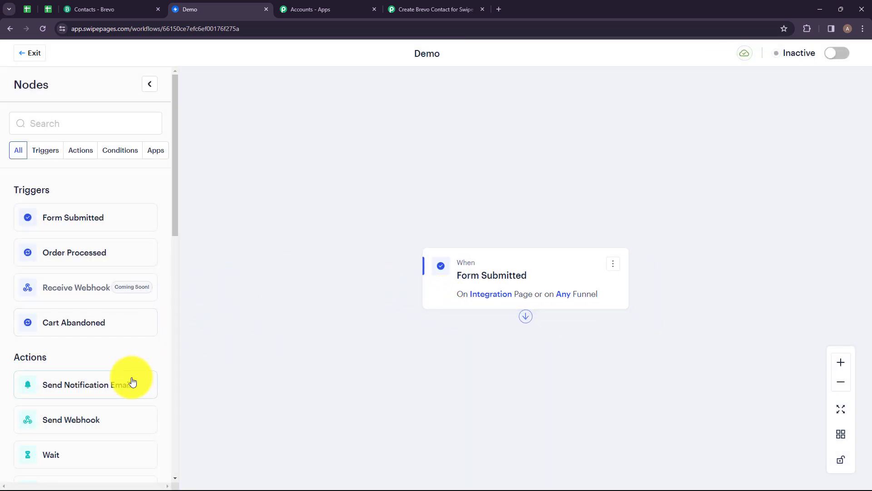
Add a Send Webhook action below the Form Submitted trigger and connect the trigger to it.
{"action": "scroll", "coordinate": [106, 392], "scroll_direction": "down", "scroll_amount": 2}
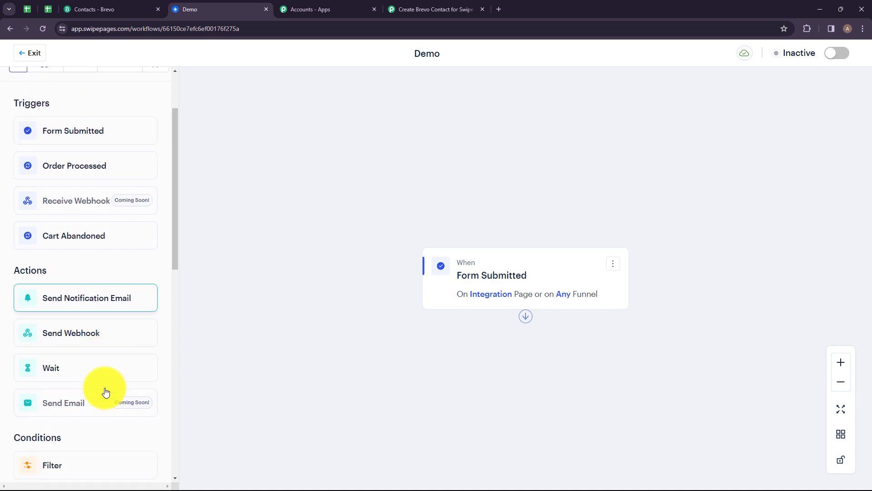
{"action": "left_click_drag", "start_coordinate": [75, 332], "coordinate": [603, 391]}
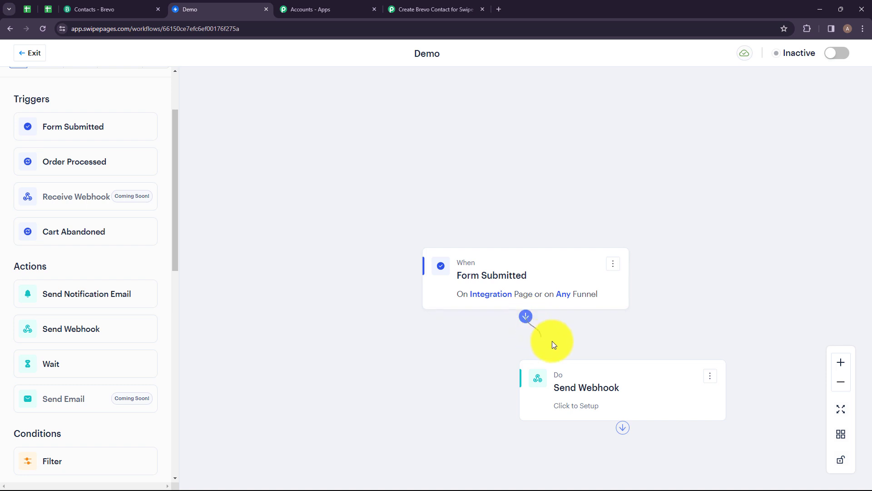
{"action": "left_click_drag", "start_coordinate": [554, 345], "coordinate": [609, 366]}
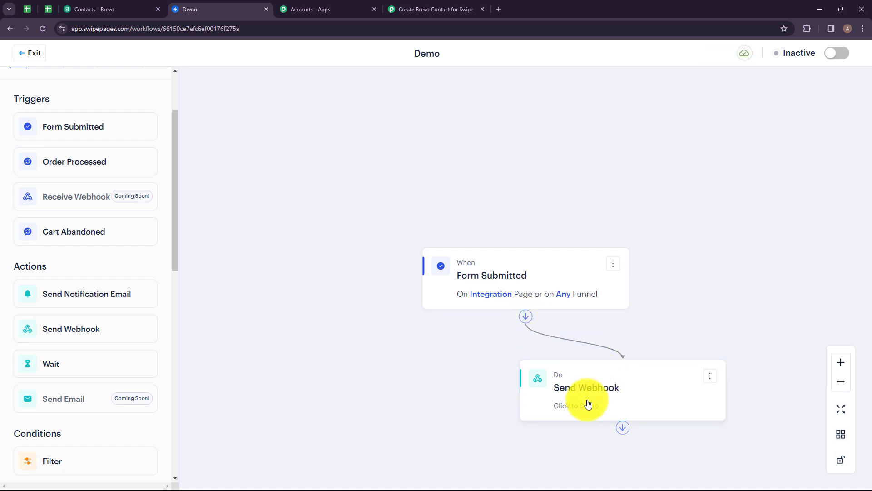
Copy the trigger's webhook URL from Pabbly Connect and paste it as the Webhook URL of the Send Webhook action in Swipe Pages.
{"action": "left_click", "coordinate": [571, 408]}
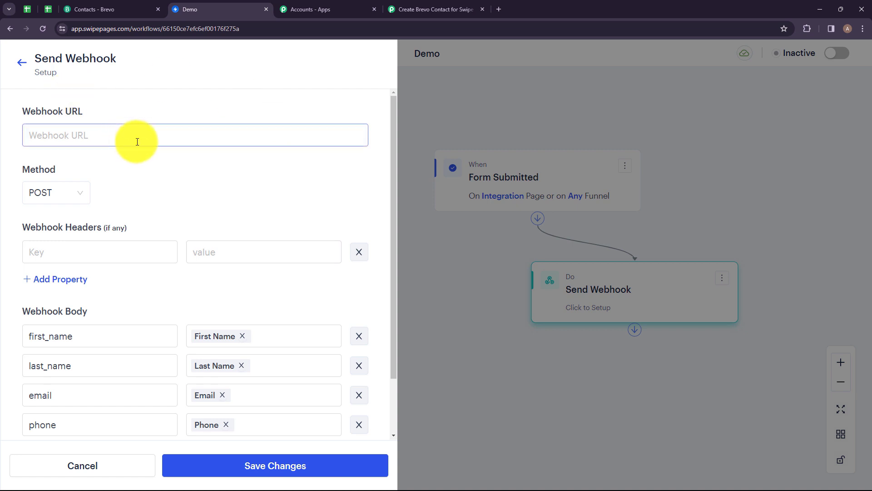
{"action": "left_click", "coordinate": [448, 9]}
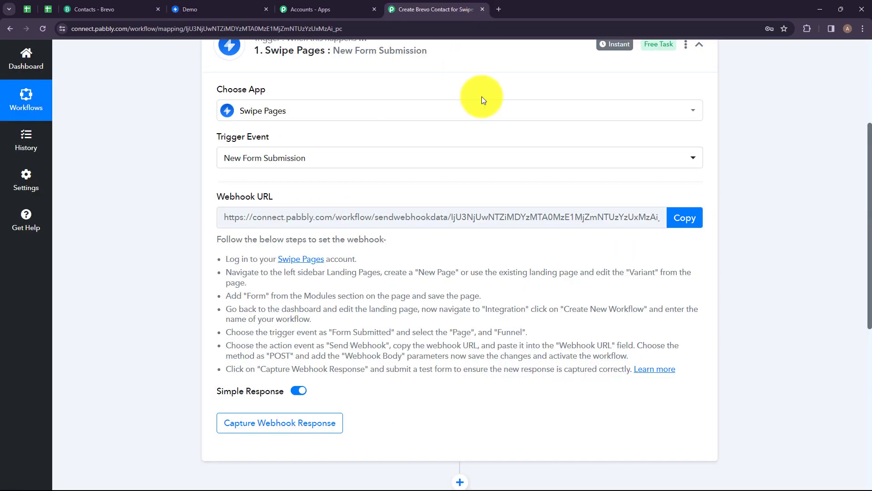
{"action": "left_click", "coordinate": [676, 219]}
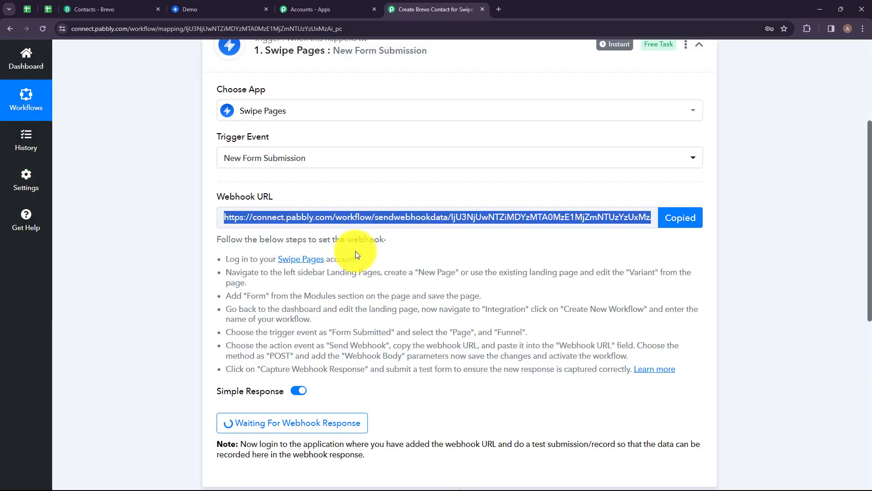
{"action": "left_click", "coordinate": [213, 8]}
{"action": "left_click", "coordinate": [172, 130]}
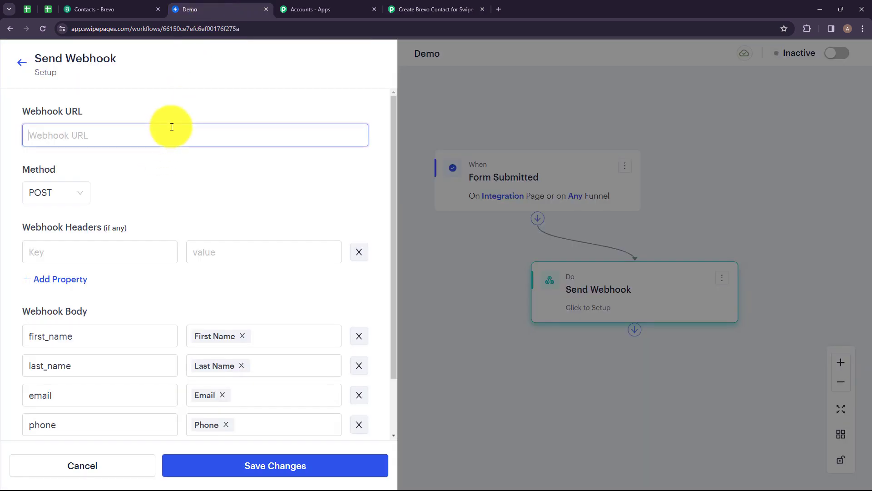
{"action": "key", "text": "ctrl+v"}
Save the Send Webhook action with the POST method and the default body fields, and activate the Demo workflow.
{"action": "left_click", "coordinate": [62, 191]}
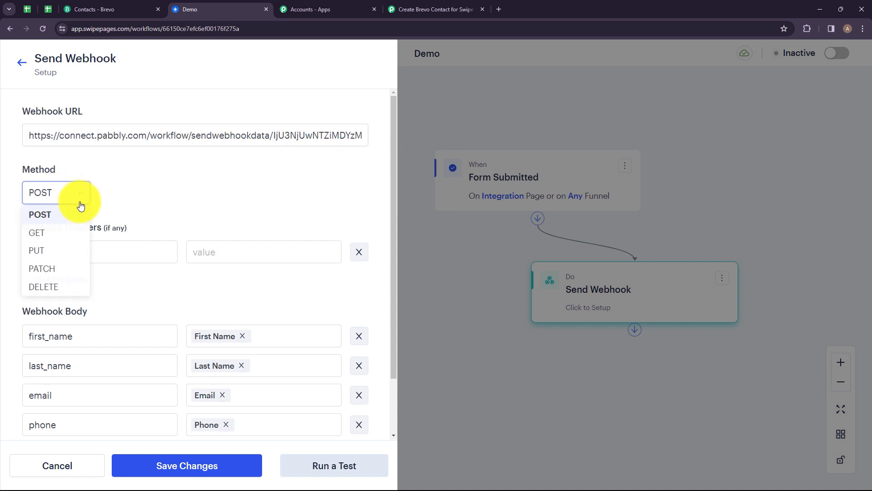
{"action": "left_click", "coordinate": [78, 217]}
{"action": "scroll", "coordinate": [162, 199], "scroll_direction": "down", "scroll_amount": 2}
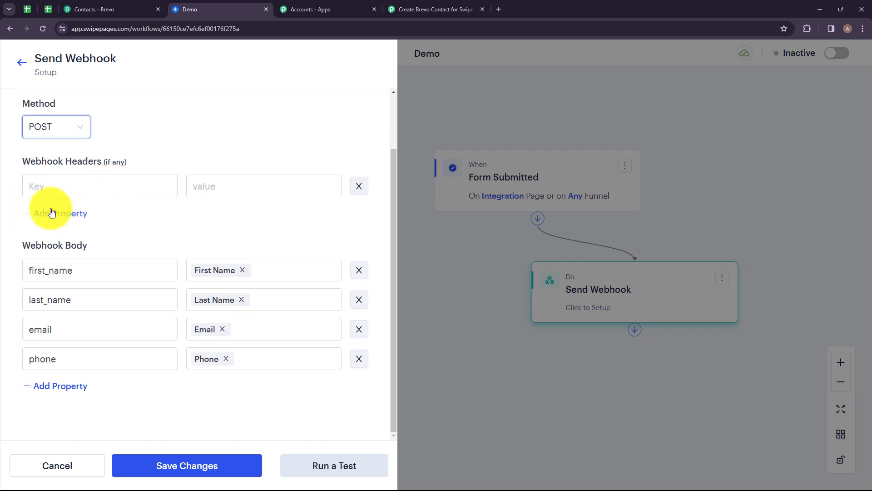
{"action": "scroll", "coordinate": [119, 250], "scroll_direction": "up", "scroll_amount": 2}
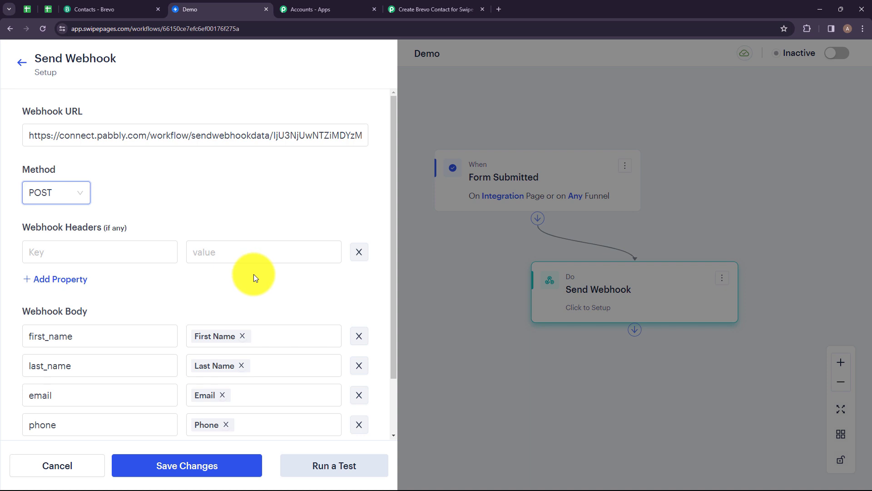
{"action": "scroll", "coordinate": [254, 274], "scroll_direction": "down", "scroll_amount": 2}
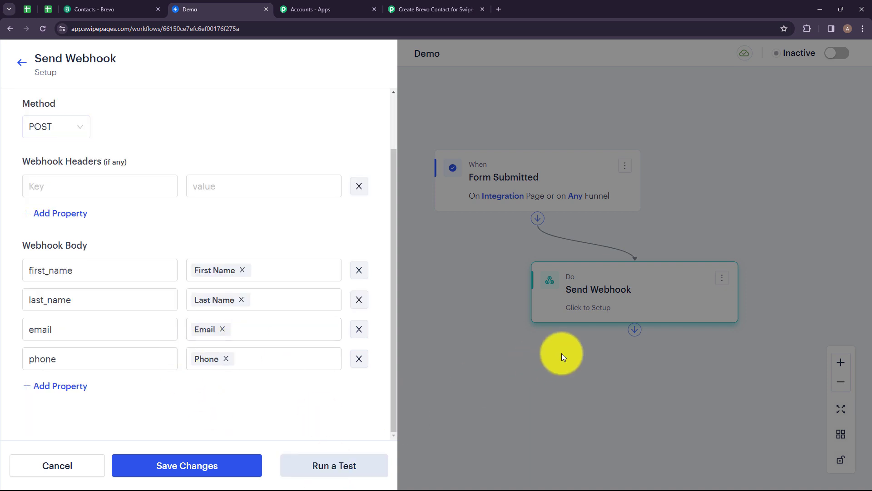
{"action": "left_click", "coordinate": [190, 471]}
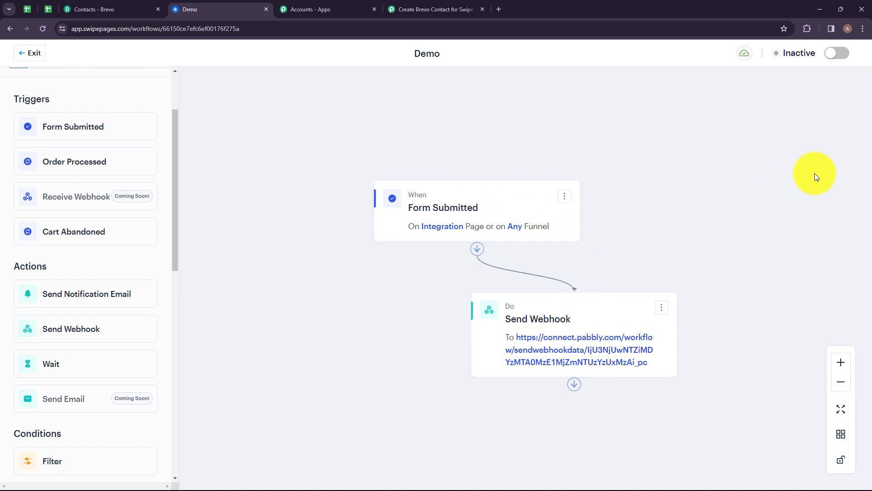
{"action": "left_click", "coordinate": [832, 58]}
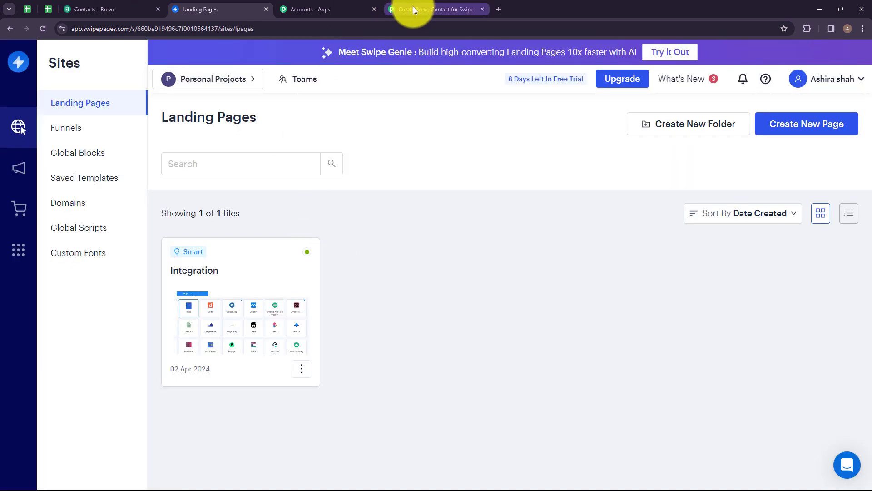
Switch to the Pabbly Connect workflow and start recapturing the Swipe Pages trigger's webhook response.
{"action": "left_click", "coordinate": [413, 7]}
{"action": "scroll", "coordinate": [441, 209], "scroll_direction": "down", "scroll_amount": 5}
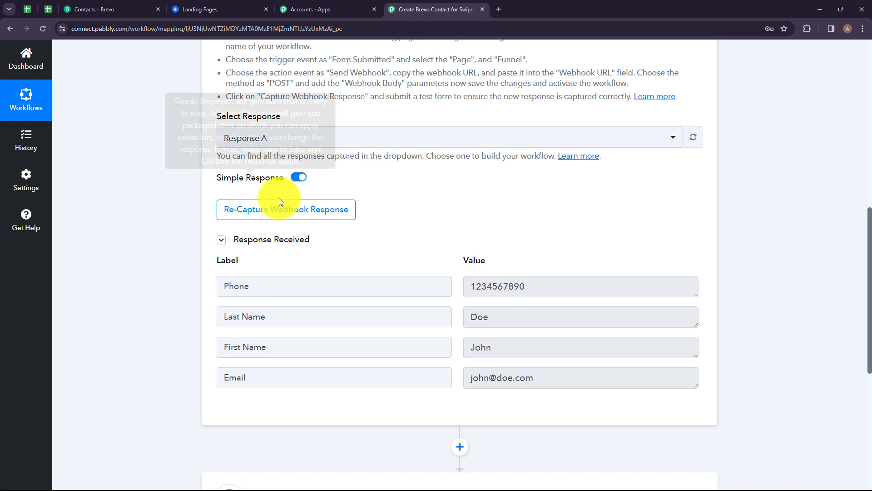
{"action": "left_click", "coordinate": [274, 218]}
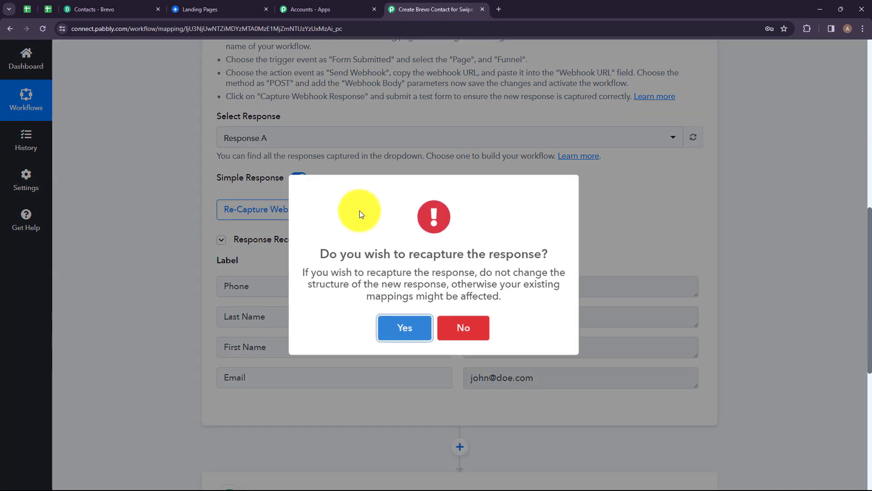
{"action": "left_click", "coordinate": [404, 333]}
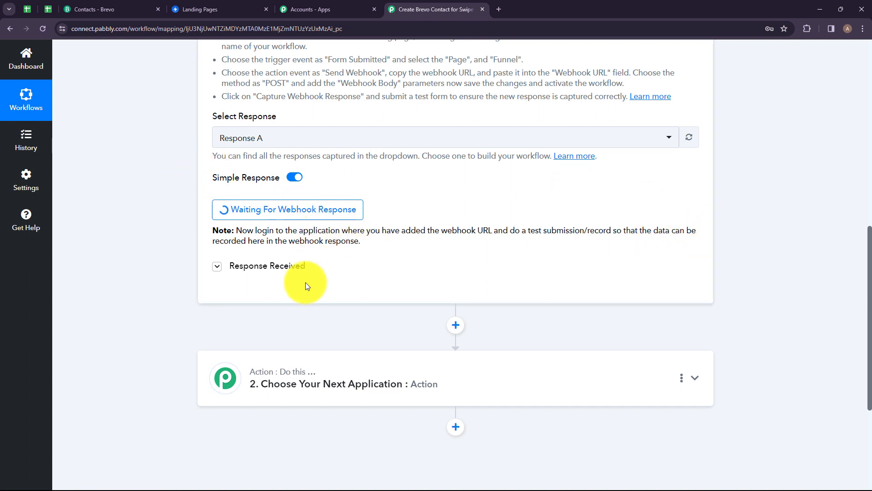
Submit the published Integration page's form with a test email, last name, first name and phone number, and check the captured response in Pabbly Connect.
{"action": "left_click", "coordinate": [187, 10]}
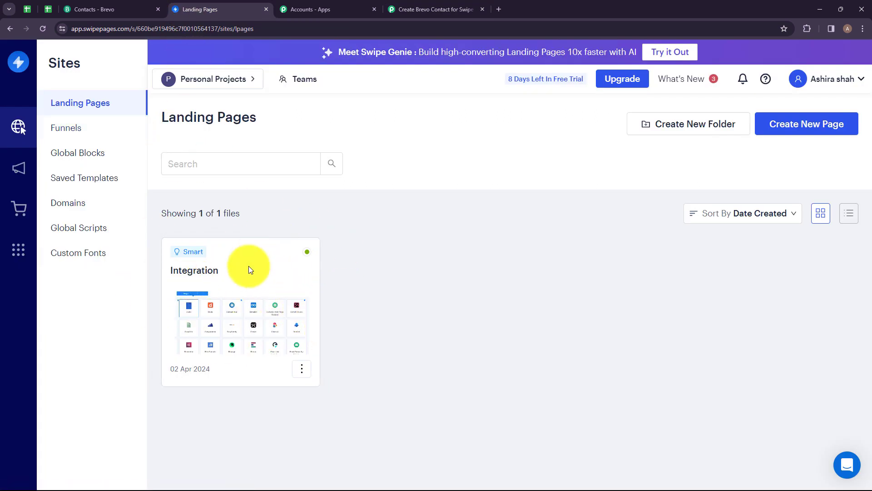
{"action": "left_click", "coordinate": [303, 371]}
{"action": "left_click", "coordinate": [307, 445]}
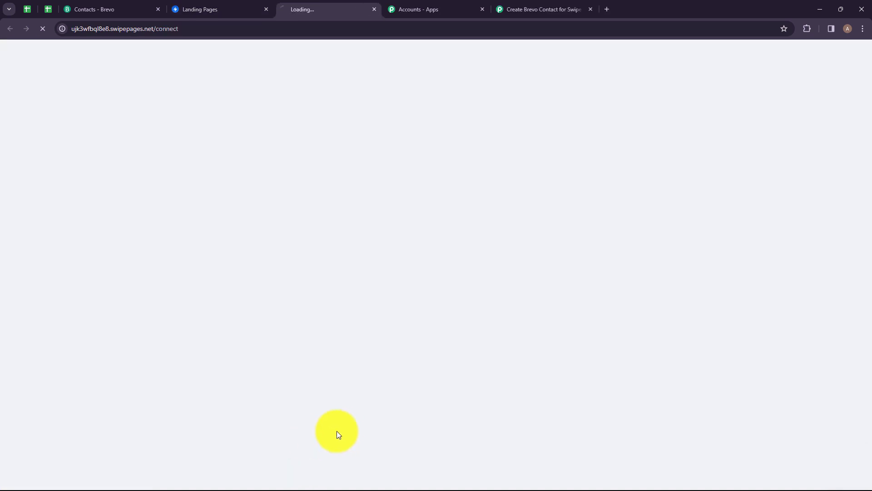
{"action": "scroll", "coordinate": [304, 238], "scroll_direction": "down", "scroll_amount": 1}
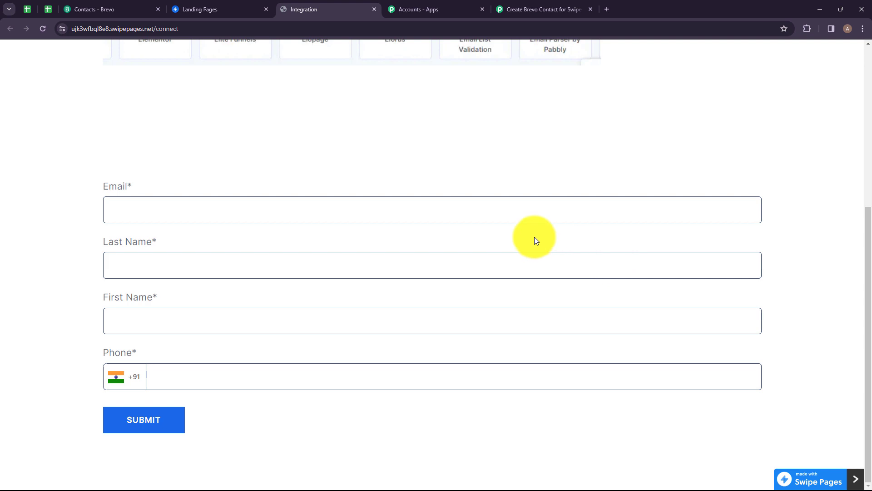
{"action": "left_click", "coordinate": [291, 215]}
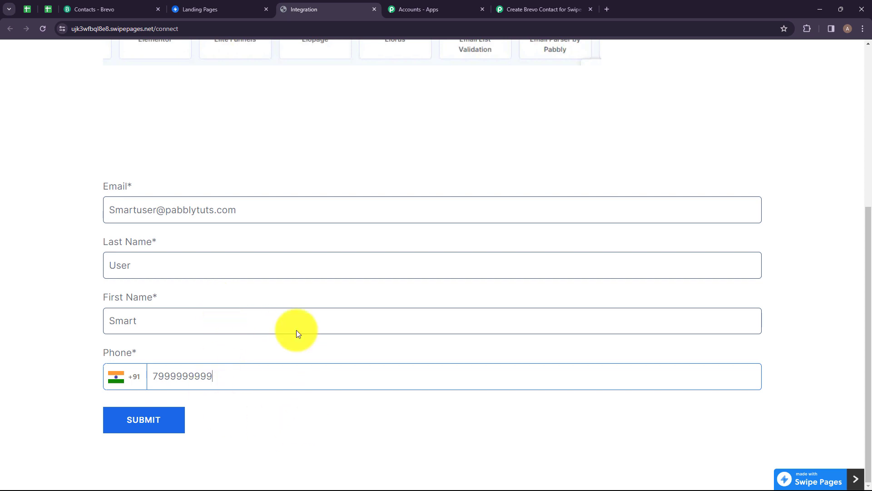
{"action": "left_click", "coordinate": [144, 420]}
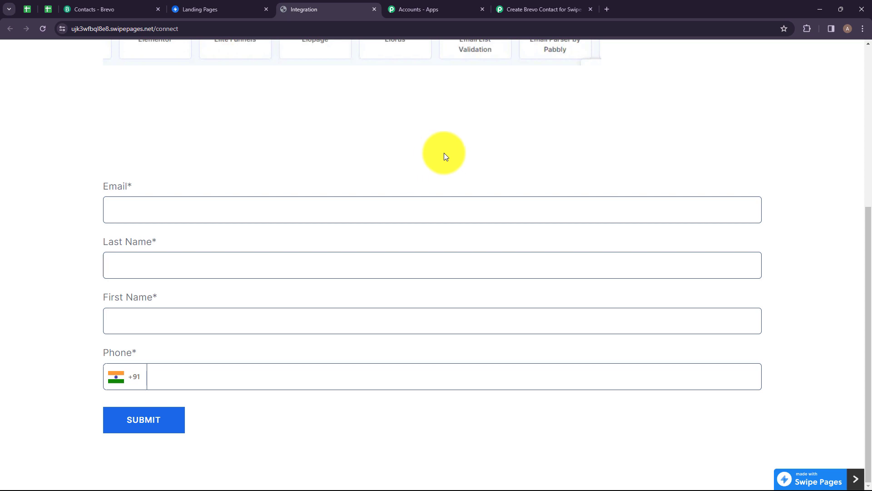
{"action": "left_click", "coordinate": [540, 6]}
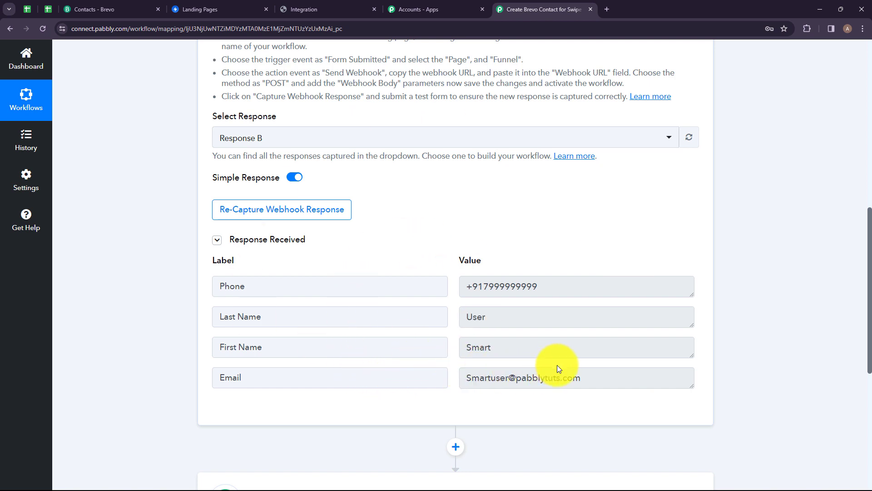
Check the email, first name, last name and phone values in the captured Swipe Pages response.
{"action": "left_click_drag", "start_coordinate": [590, 380], "coordinate": [442, 378]}
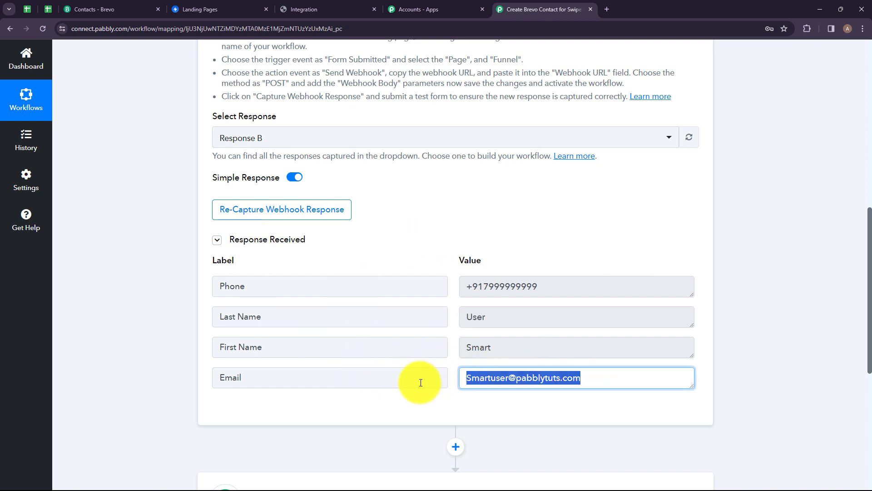
{"action": "left_click_drag", "start_coordinate": [504, 346], "coordinate": [415, 337]}
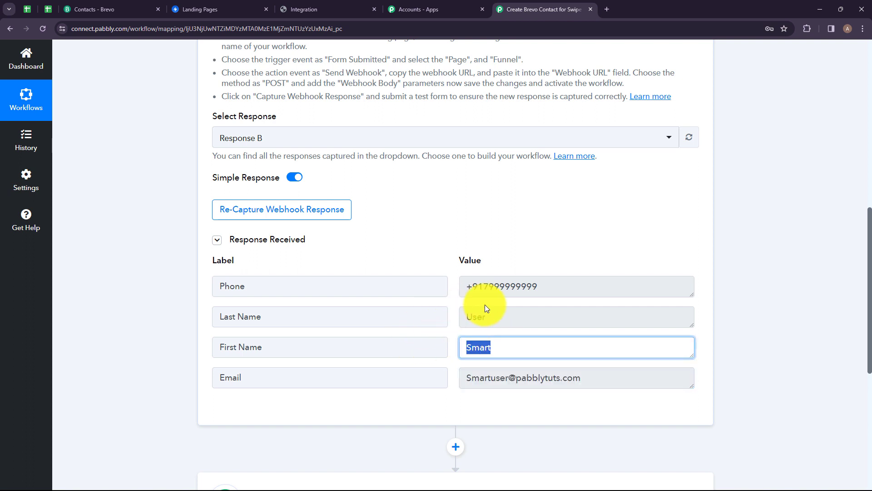
{"action": "left_click_drag", "start_coordinate": [492, 314], "coordinate": [429, 321]}
{"action": "left_click_drag", "start_coordinate": [565, 286], "coordinate": [344, 300]}
{"action": "left_click", "coordinate": [371, 228]}
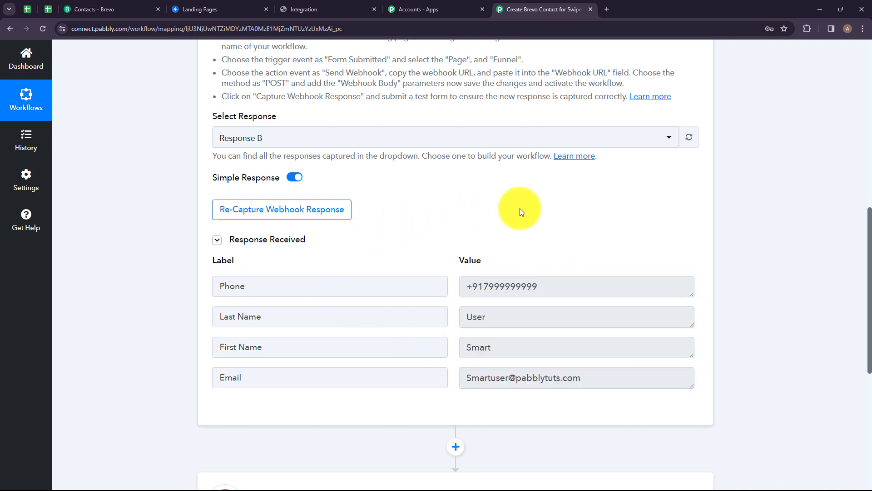
Choose Brevo as the app for the workflow's second step, the action.
{"action": "scroll", "coordinate": [520, 208], "scroll_direction": "down", "scroll_amount": 6}
{"action": "left_click", "coordinate": [516, 191]}
{"action": "scroll", "coordinate": [517, 193], "scroll_direction": "up", "scroll_amount": 4}
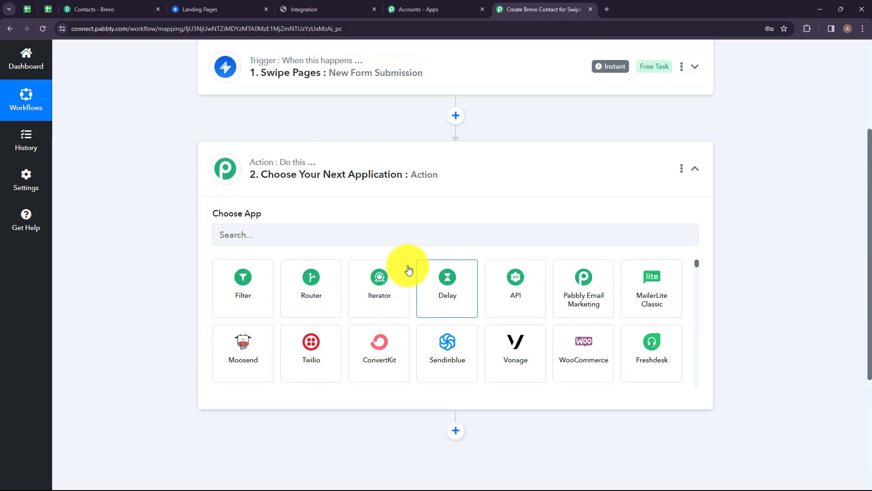
{"action": "left_click", "coordinate": [376, 235]}
{"action": "type", "text": "B"}
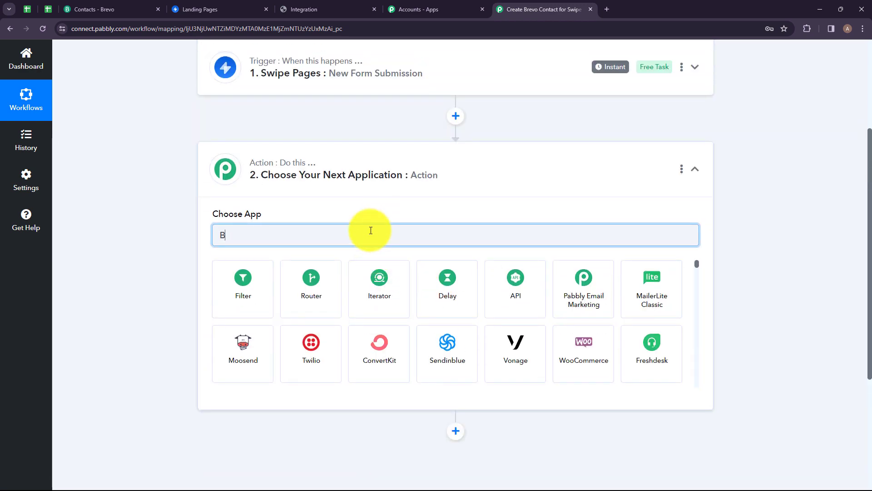
{"action": "type", "text": "RE"}
{"action": "left_click", "coordinate": [314, 288]}
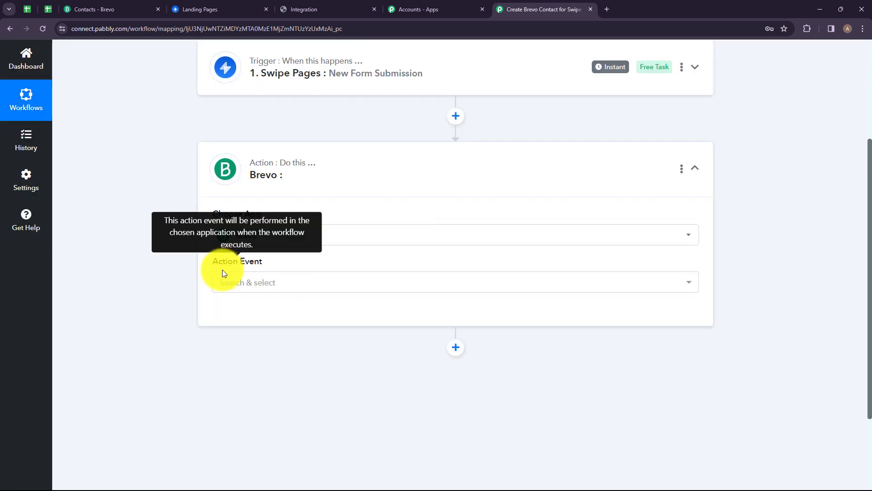
Set the Brevo action event to Create or Update Contact.
{"action": "left_click", "coordinate": [289, 288]}
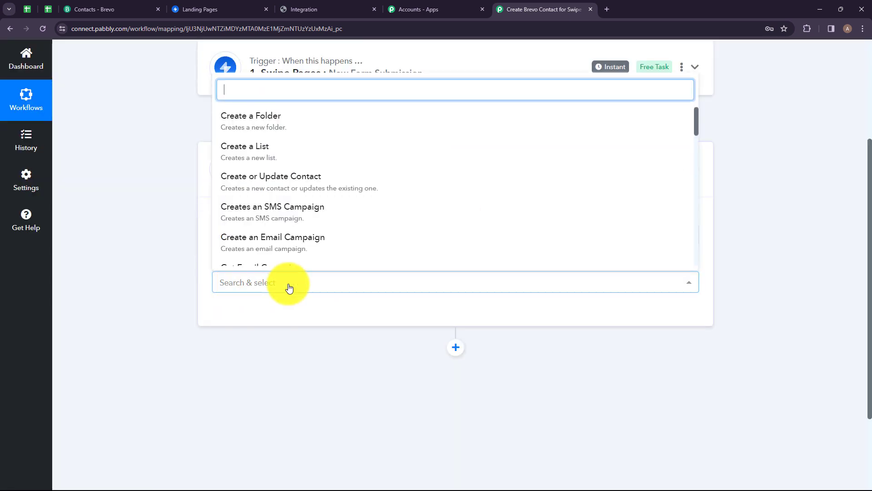
{"action": "scroll", "coordinate": [343, 335], "scroll_direction": "down", "scroll_amount": 5}
{"action": "scroll", "coordinate": [359, 372], "scroll_direction": "up", "scroll_amount": 5}
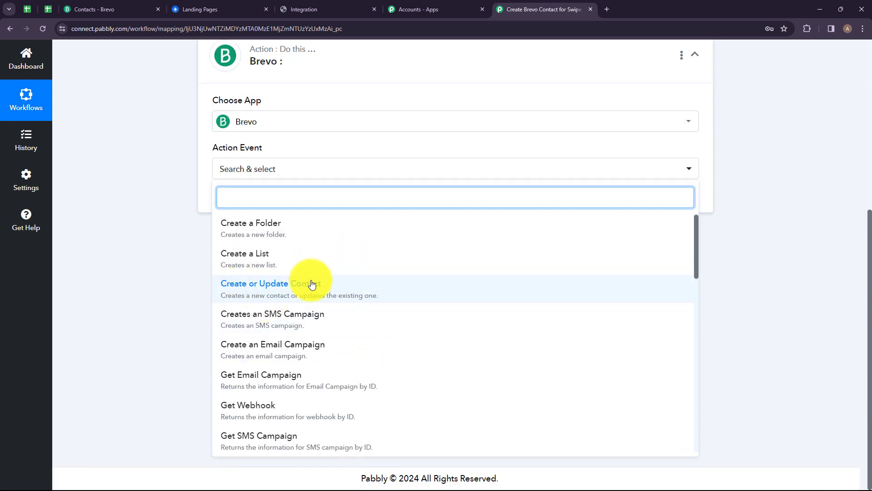
{"action": "left_click", "coordinate": [353, 291]}
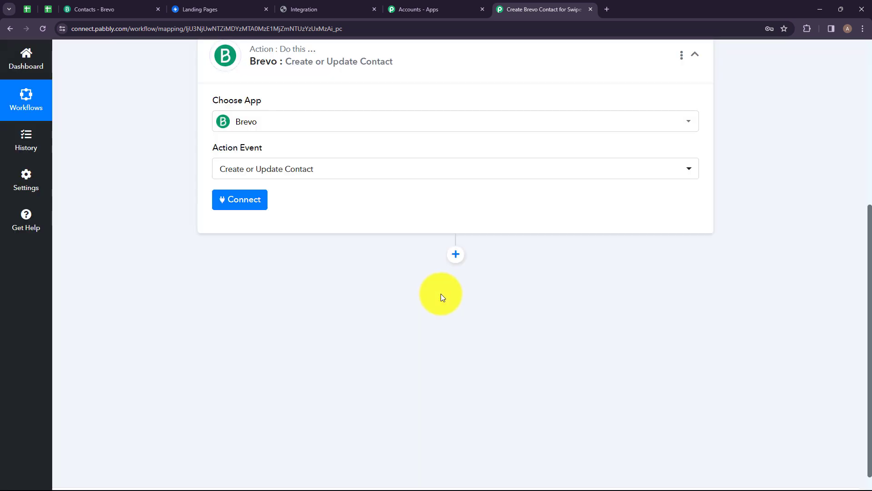
{"action": "left_click", "coordinate": [240, 199]}
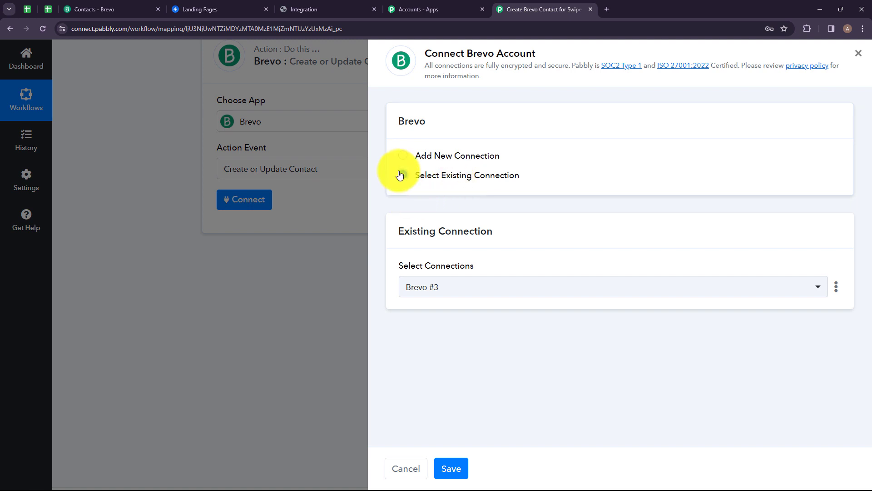
{"action": "left_click", "coordinate": [403, 156]}
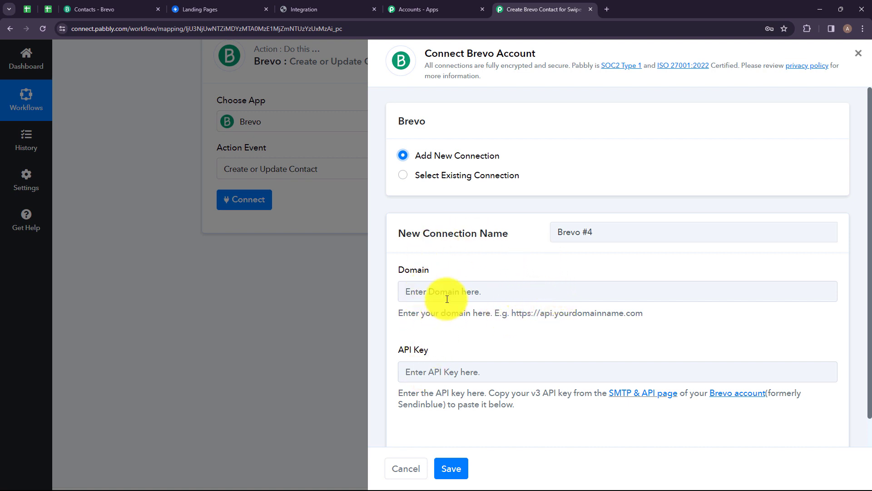
{"action": "left_click_drag", "start_coordinate": [435, 271], "coordinate": [388, 268]}
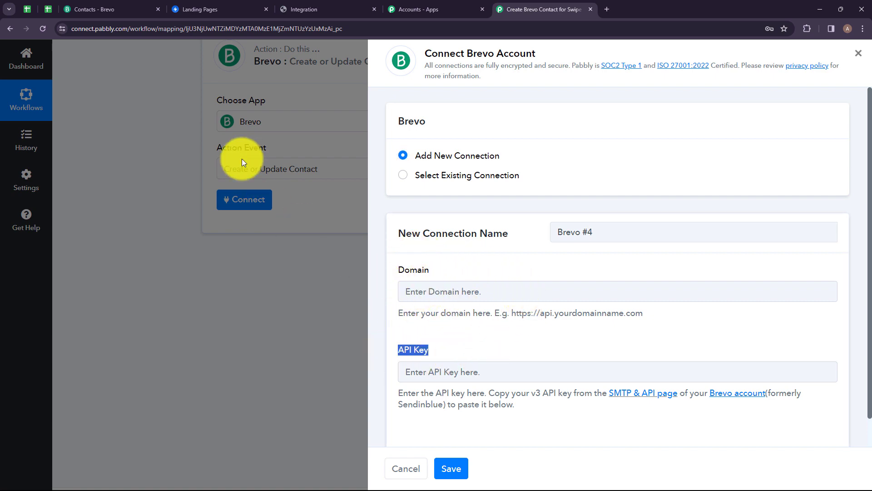
{"action": "left_click", "coordinate": [101, 8]}
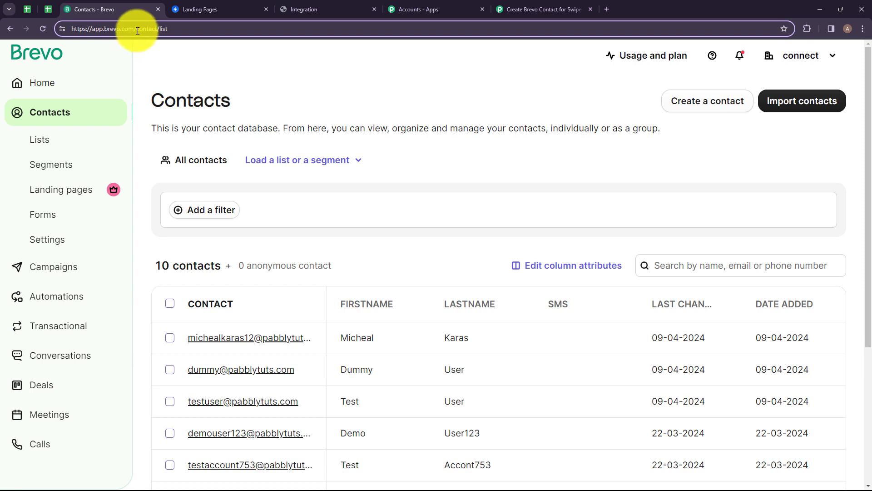
{"action": "left_click_drag", "start_coordinate": [134, 29], "coordinate": [66, 30]}
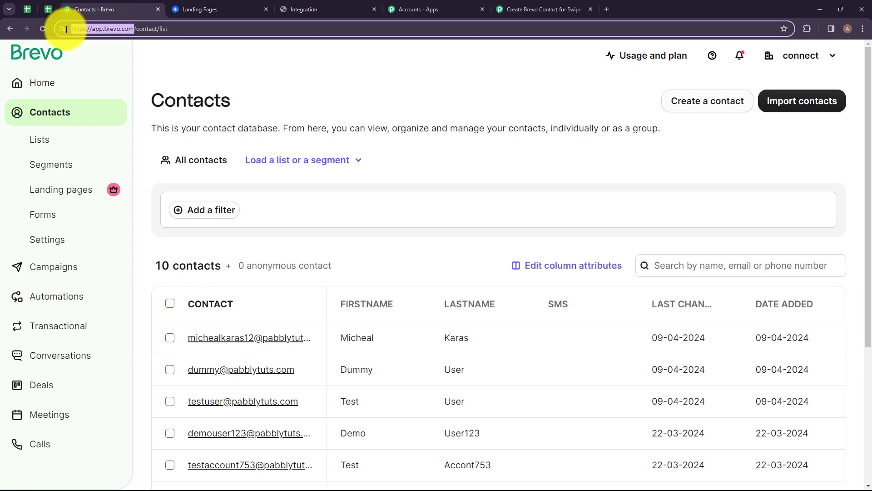
{"action": "left_click", "coordinate": [540, 9]}
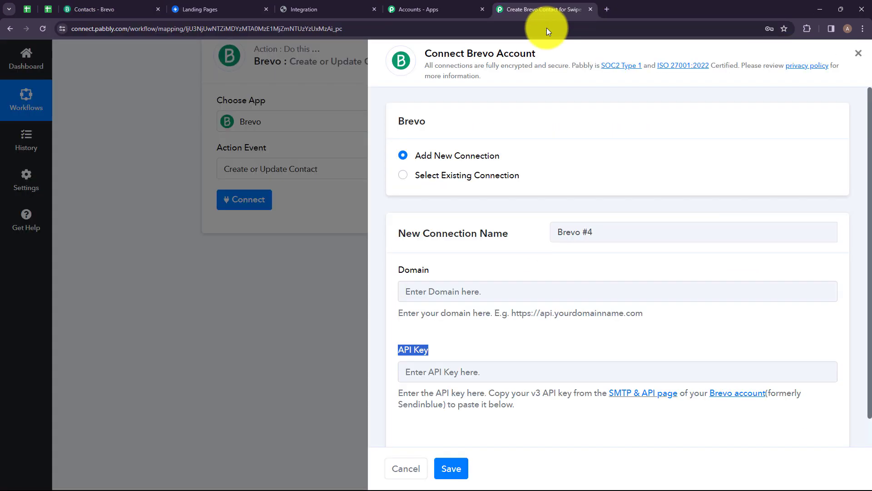
{"action": "left_click", "coordinate": [526, 295]}
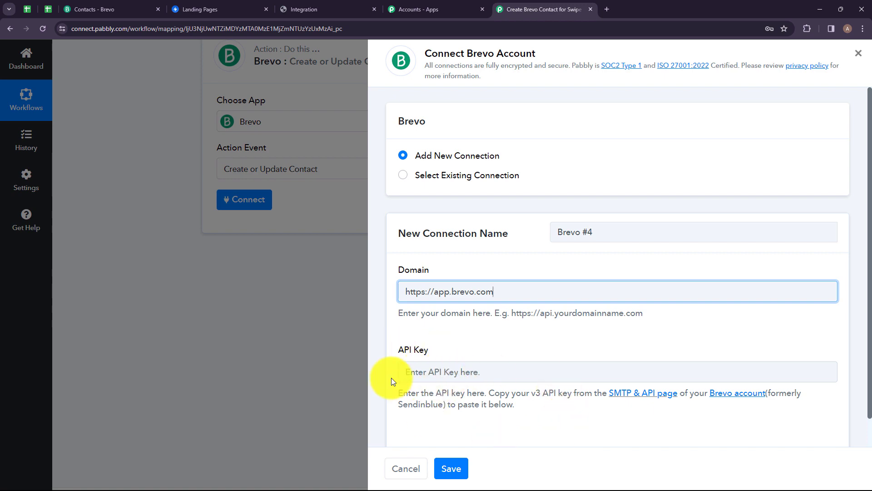
Switch to Brevo, generate a new API key named Smart Key in the SMTP & API settings, and copy the key.
{"action": "left_click", "coordinate": [120, 13]}
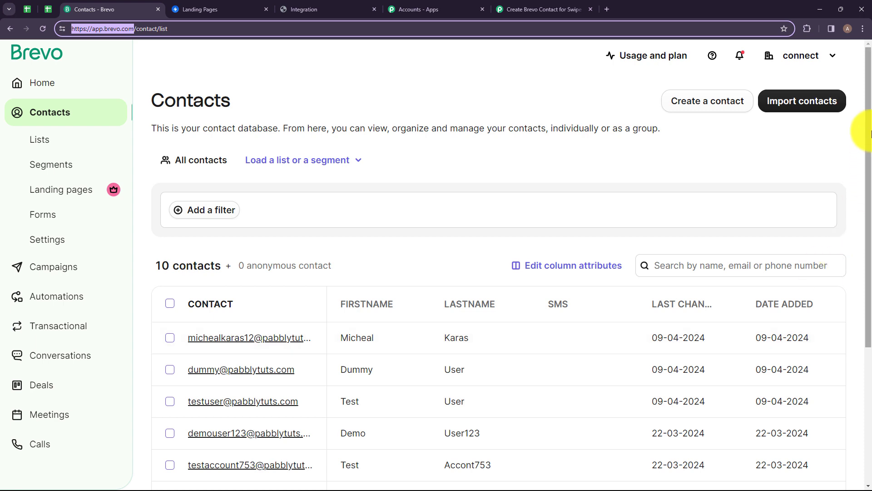
{"action": "left_click", "coordinate": [802, 55]}
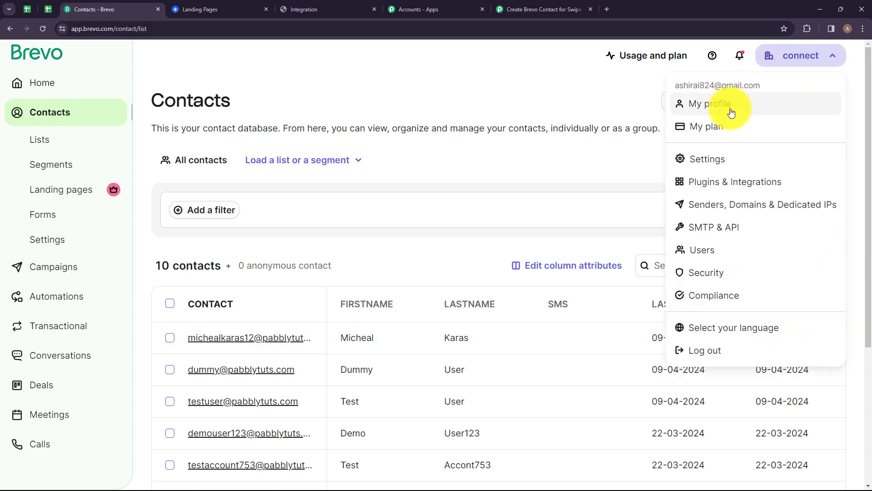
{"action": "left_click", "coordinate": [720, 231]}
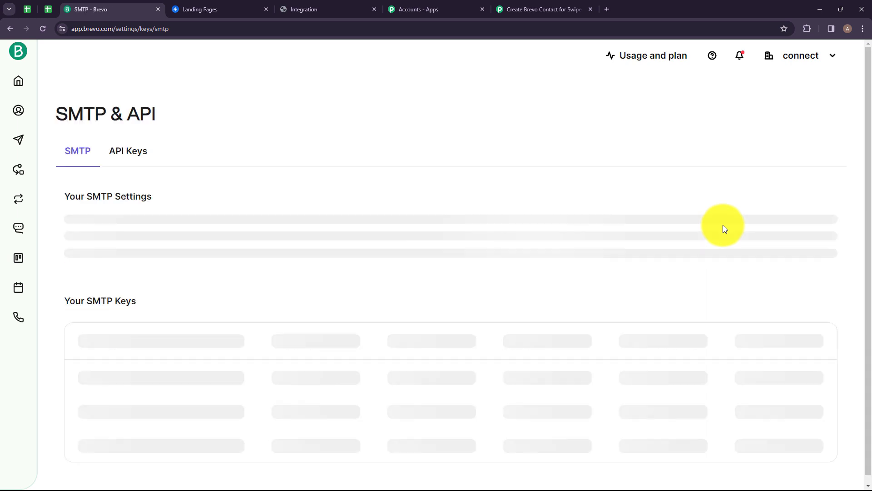
{"action": "left_click", "coordinate": [131, 157]}
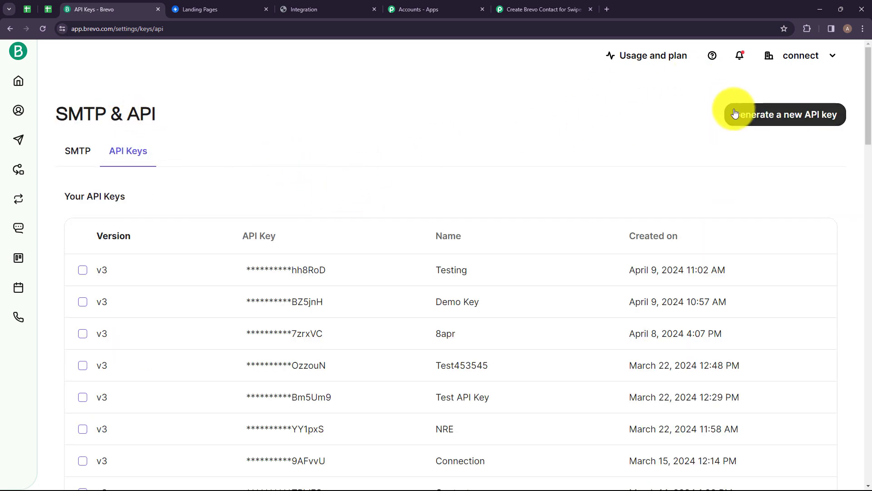
{"action": "left_click", "coordinate": [771, 120]}
{"action": "type", "text": "Smart Key"}
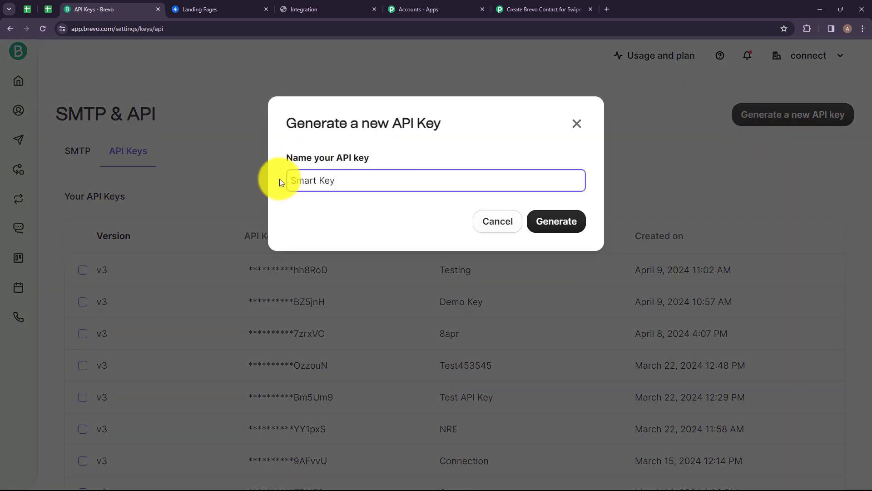
{"action": "left_click_drag", "start_coordinate": [282, 181], "coordinate": [330, 182]}
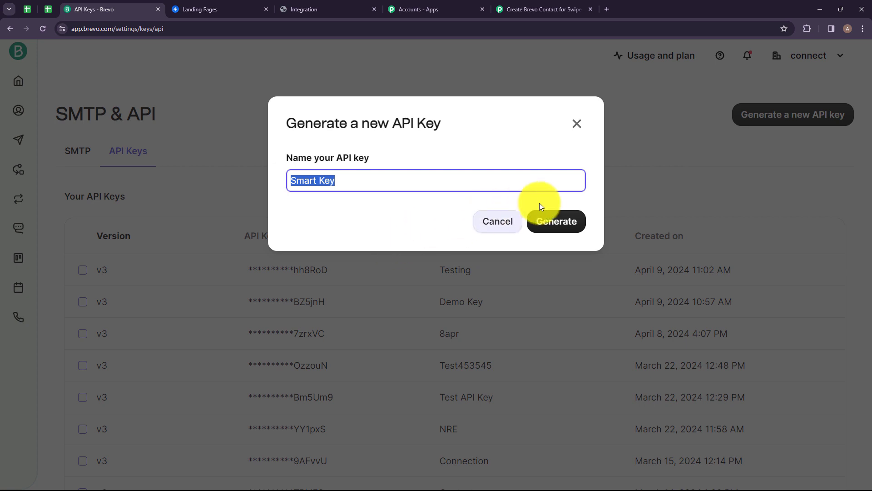
{"action": "left_click", "coordinate": [561, 222]}
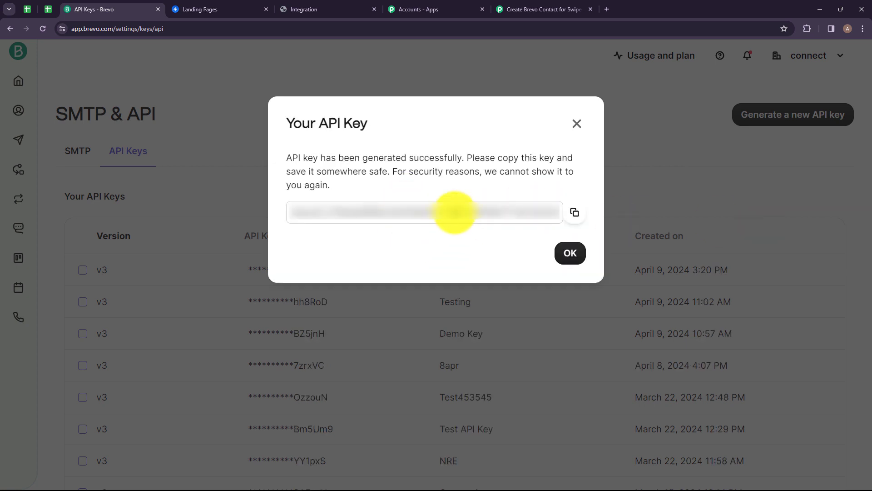
{"action": "left_click", "coordinate": [575, 214]}
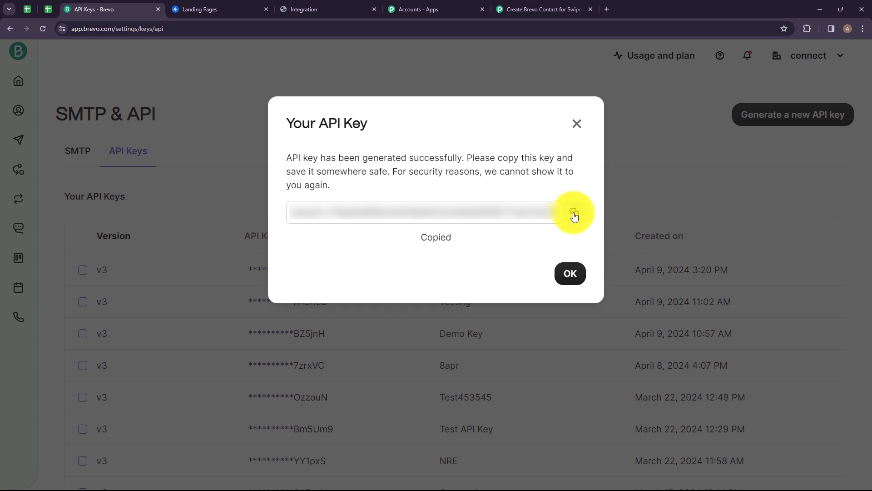
Return to the Pabbly Connect workflow, paste the API key into the new Brevo connection and save it.
{"action": "left_click", "coordinate": [536, 4]}
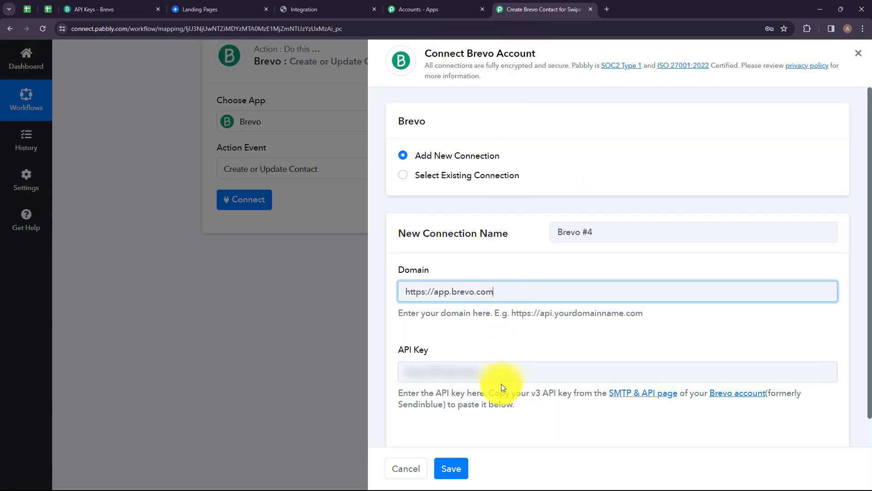
{"action": "left_click", "coordinate": [503, 371]}
{"action": "key", "text": "ctrl+v"}
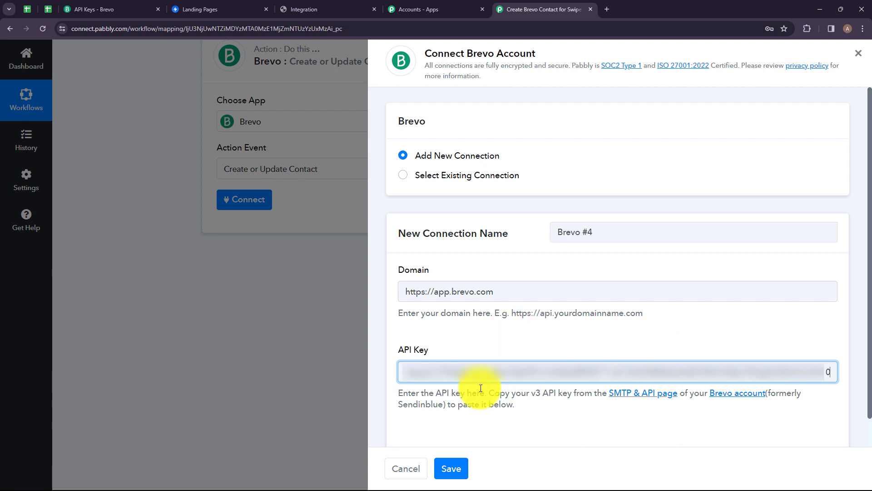
{"action": "left_click", "coordinate": [455, 469]}
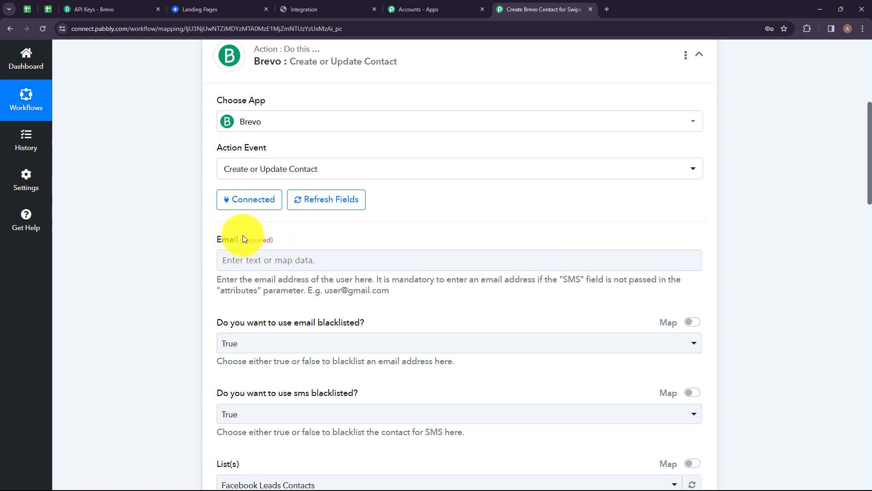
Map the Brevo contact's Email field to the Email value from the Swipe Pages New Form Submission step.
{"action": "left_click_drag", "start_coordinate": [243, 235], "coordinate": [236, 255]}
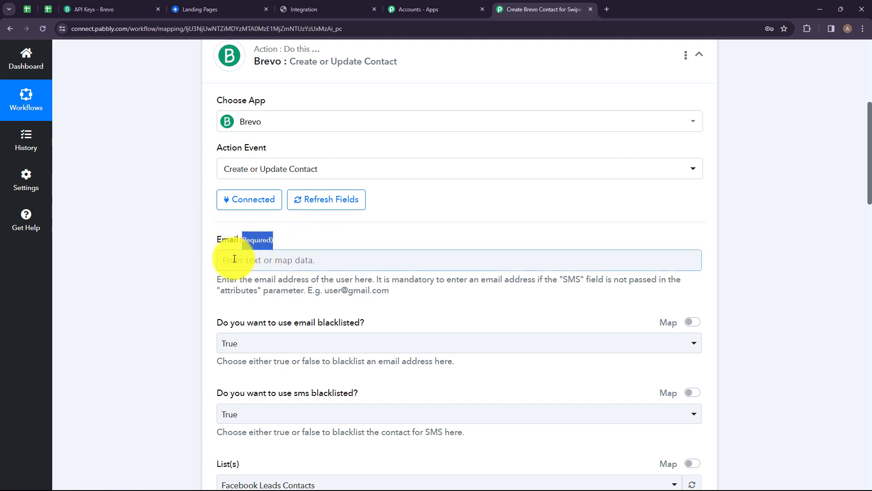
{"action": "left_click", "coordinate": [291, 258]}
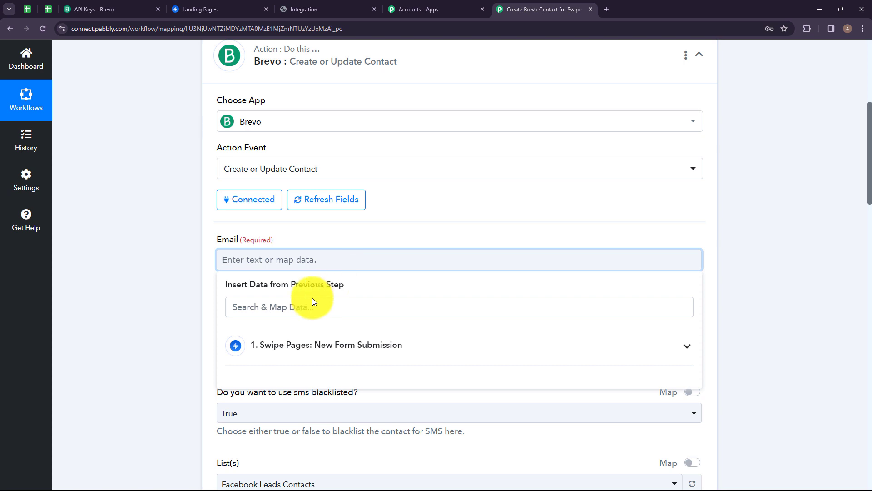
{"action": "left_click", "coordinate": [296, 346]}
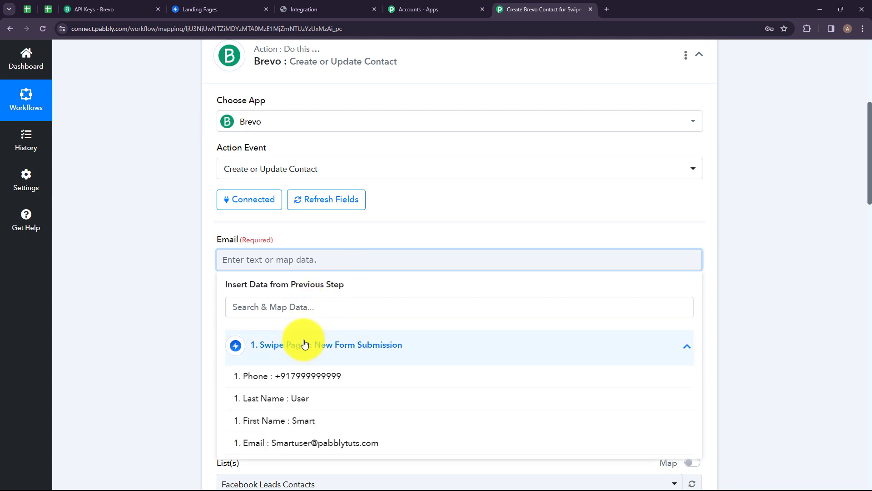
{"action": "left_click", "coordinate": [279, 445]}
{"action": "left_click", "coordinate": [130, 356]}
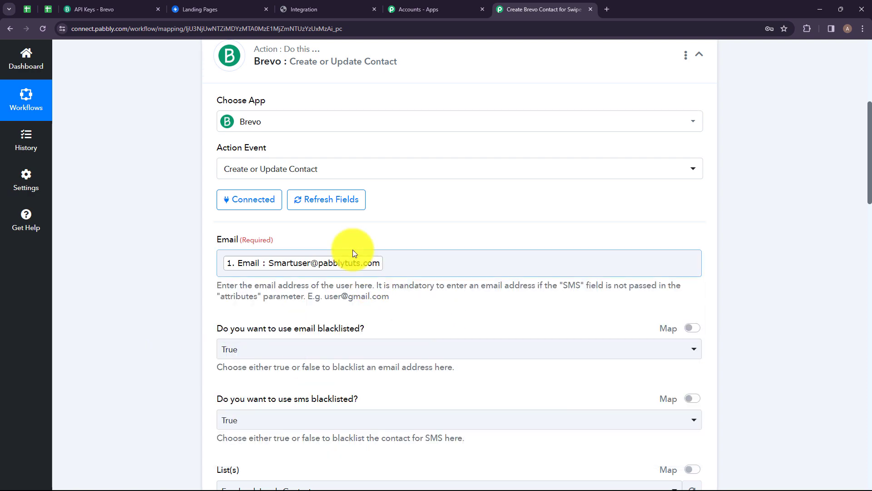
Keep email and SMS blacklisting set to True and select Facebook Leads Contacts as the list for the Brevo contact.
{"action": "scroll", "coordinate": [346, 230], "scroll_direction": "down", "scroll_amount": 2}
{"action": "scroll", "coordinate": [281, 169], "scroll_direction": "down", "scroll_amount": 2}
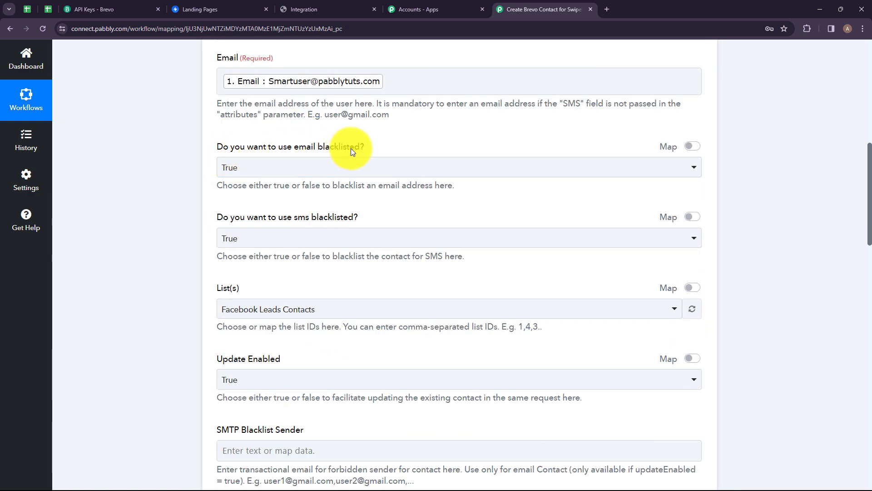
{"action": "left_click", "coordinate": [234, 166]}
{"action": "left_click", "coordinate": [216, 196]}
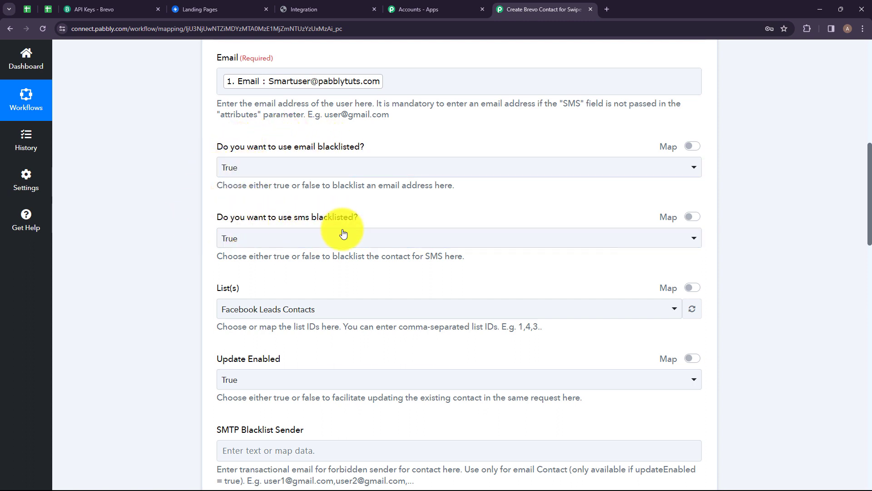
{"action": "left_click", "coordinate": [218, 244]}
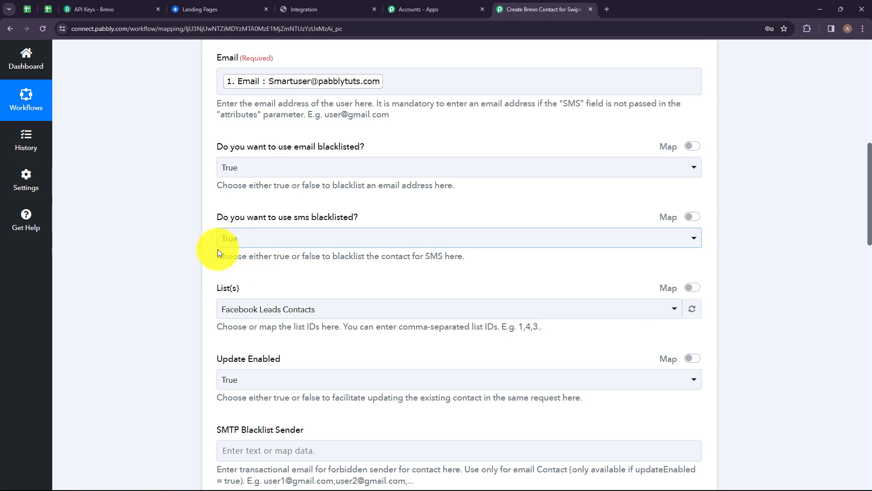
{"action": "left_click", "coordinate": [318, 283]}
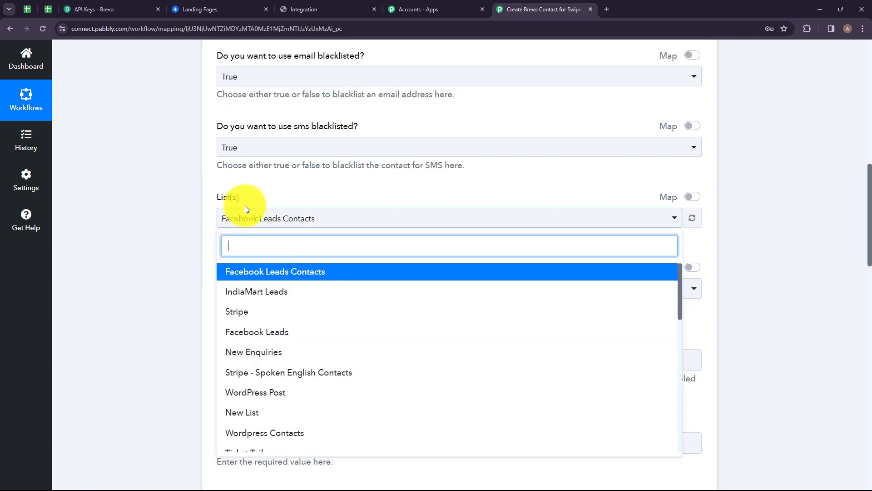
{"action": "left_click", "coordinate": [370, 270]}
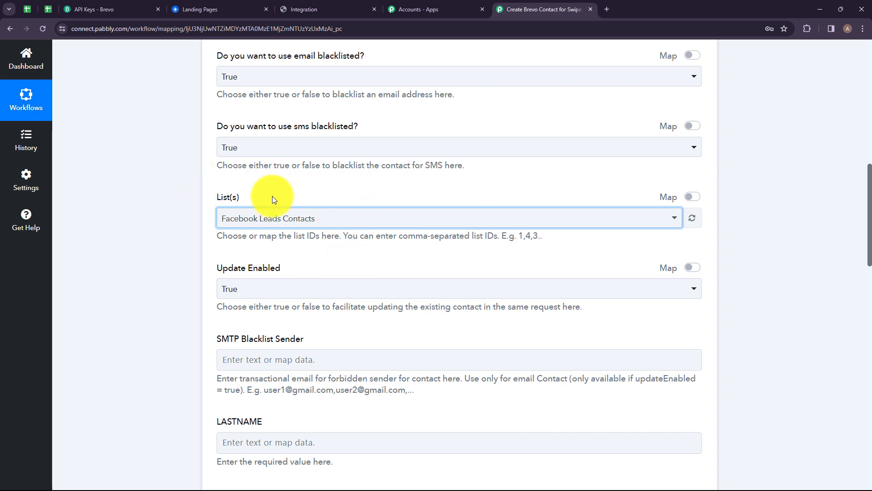
Map the Brevo contact's LASTNAME field to the Last Name value from the Swipe Pages New Form Submission step.
{"action": "scroll", "coordinate": [366, 239], "scroll_direction": "down", "scroll_amount": 6}
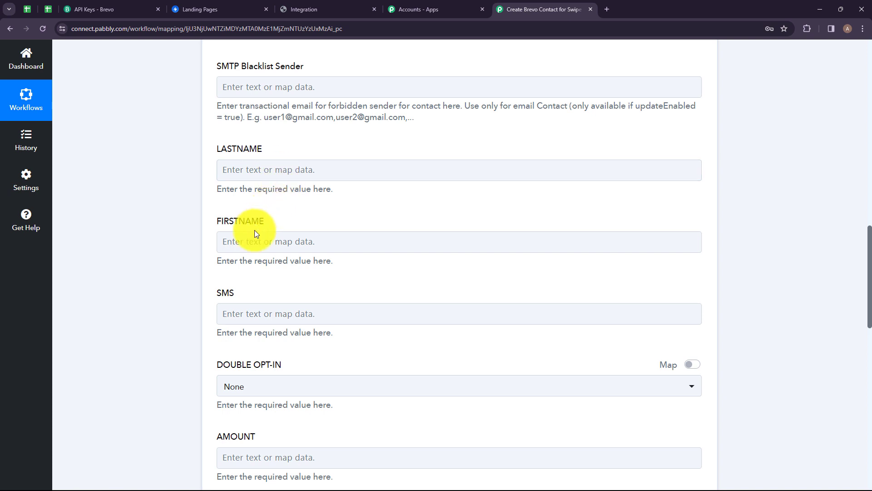
{"action": "left_click", "coordinate": [275, 172]}
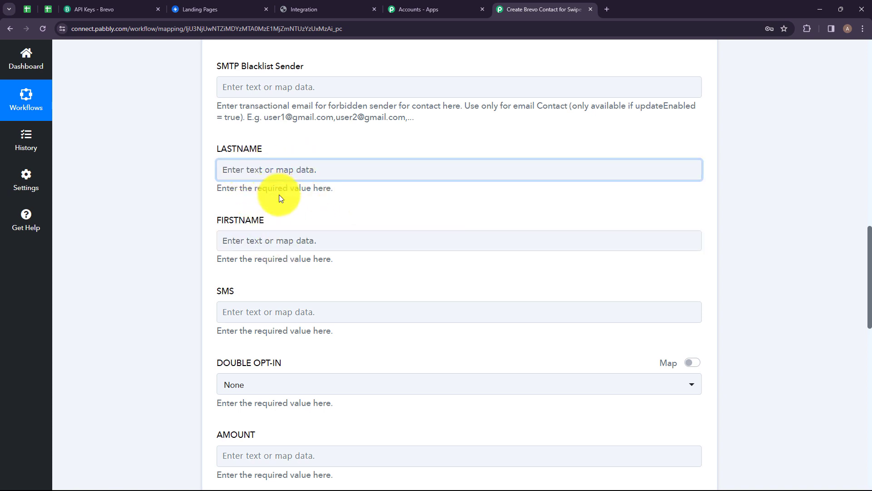
{"action": "left_click", "coordinate": [259, 171]}
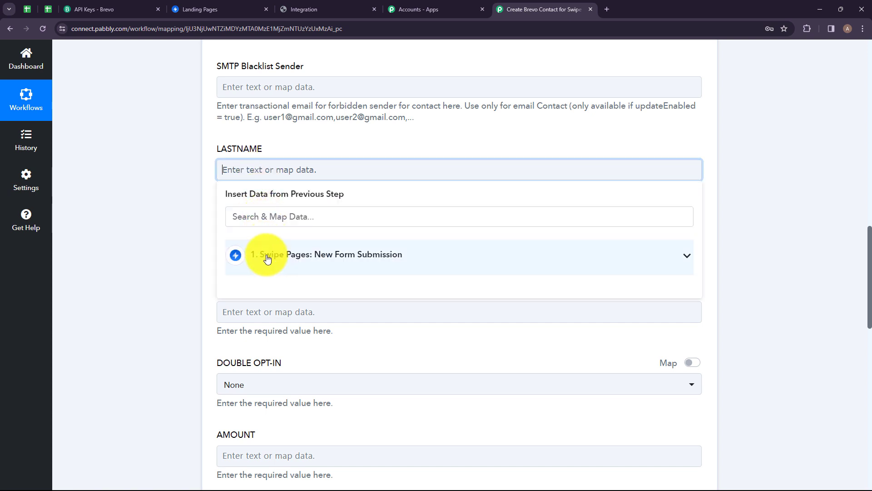
{"action": "left_click", "coordinate": [267, 259]}
{"action": "left_click", "coordinate": [292, 309]}
Map the FIRSTNAME field to the First Name value from the Swipe Pages New Form Submission step.
{"action": "left_click", "coordinate": [232, 245]}
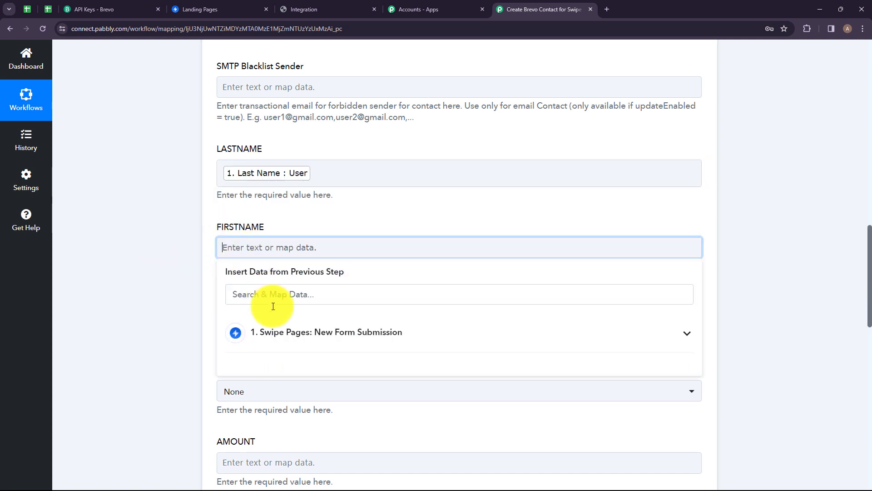
{"action": "left_click", "coordinate": [282, 332]}
{"action": "left_click", "coordinate": [272, 413]}
{"action": "left_click", "coordinate": [169, 383]}
Save the Brevo action and send a test request, review the received response, and check the contact list in Brevo.
{"action": "scroll", "coordinate": [286, 253], "scroll_direction": "down", "scroll_amount": 2}
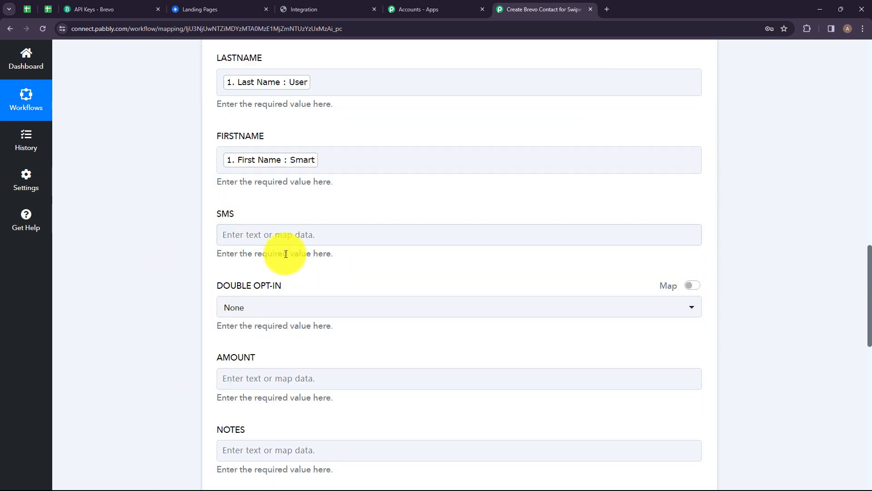
{"action": "scroll", "coordinate": [286, 253], "scroll_direction": "down", "scroll_amount": 2}
{"action": "scroll", "coordinate": [284, 382], "scroll_direction": "down", "scroll_amount": 6}
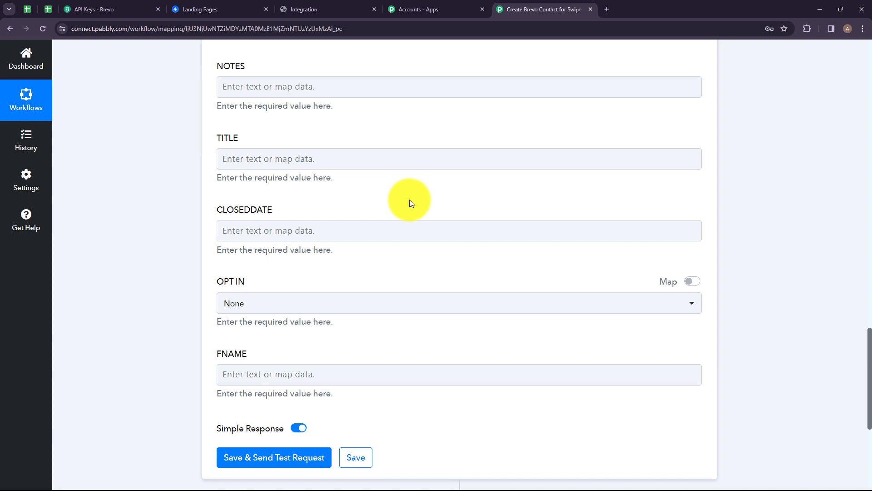
{"action": "scroll", "coordinate": [409, 199], "scroll_direction": "down", "scroll_amount": 2}
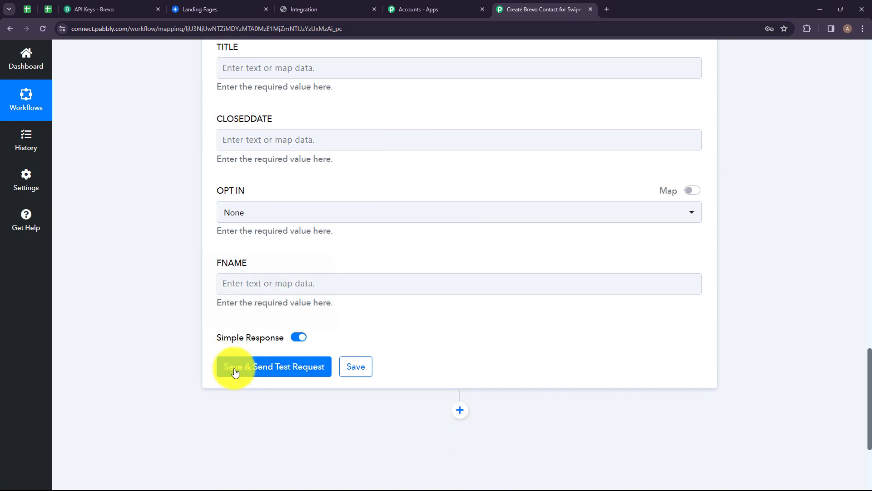
{"action": "left_click", "coordinate": [274, 365]}
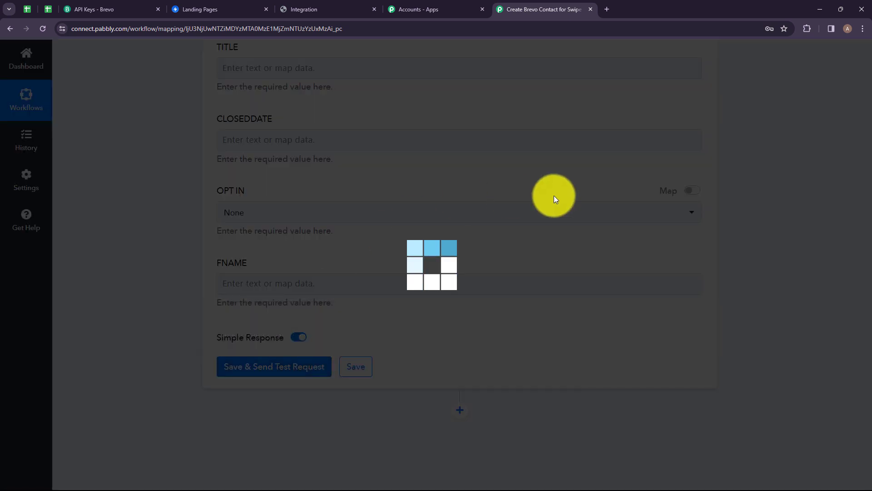
{"action": "scroll", "coordinate": [555, 196], "scroll_direction": "down", "scroll_amount": 2}
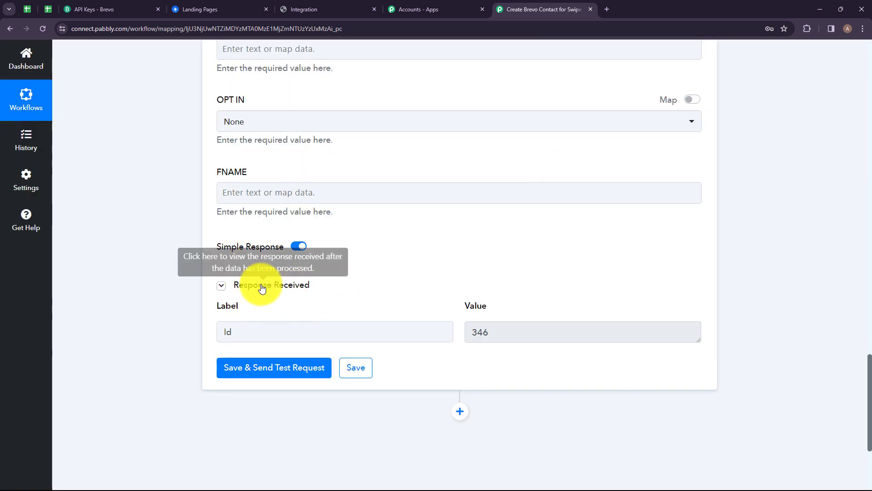
{"action": "left_click", "coordinate": [248, 330]}
{"action": "left_click", "coordinate": [492, 335]}
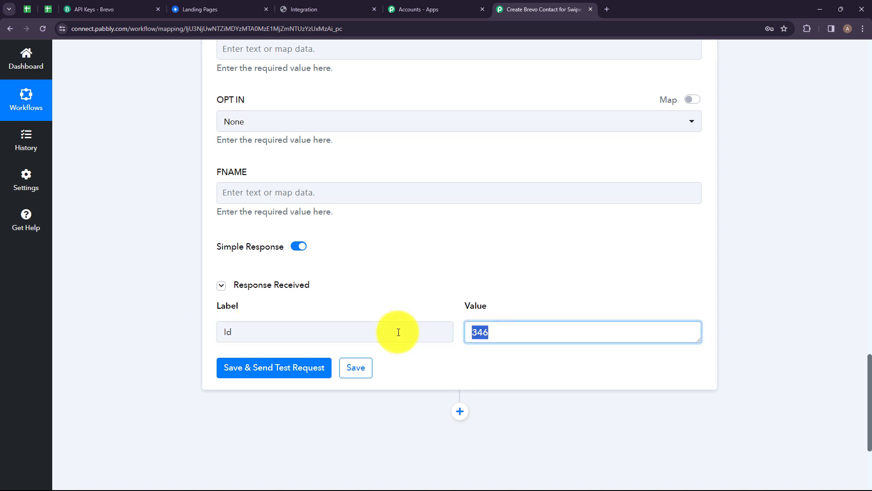
{"action": "left_click", "coordinate": [495, 305]}
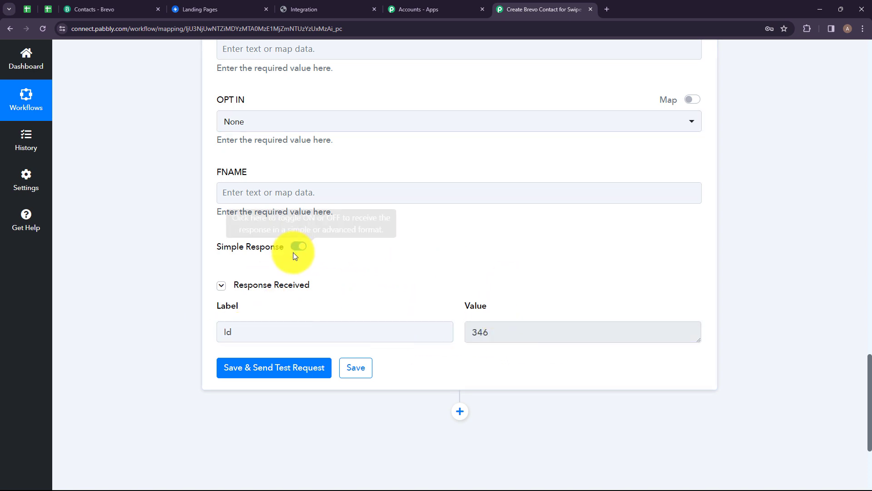
{"action": "left_click", "coordinate": [110, 8]}
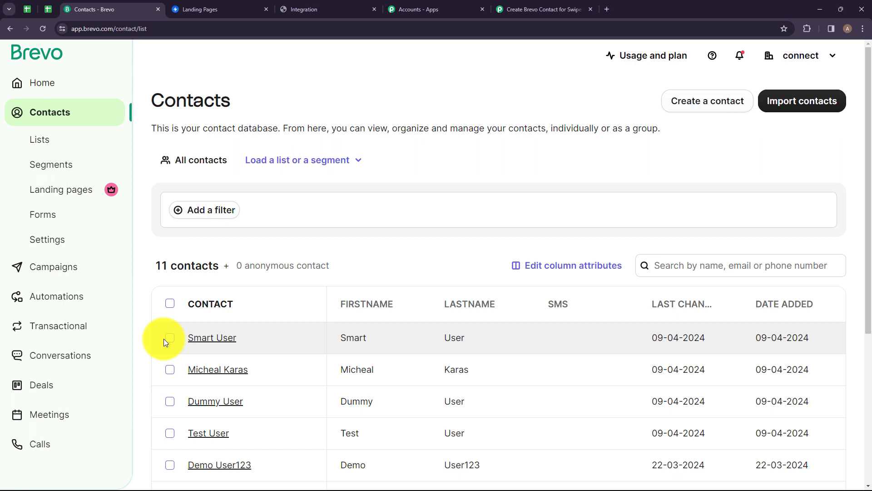
Submit the Swipe Pages form with a new test email, last name, first name and phone number, and check for the contact in Brevo's reloaded list.
{"action": "left_click", "coordinate": [313, 8]}
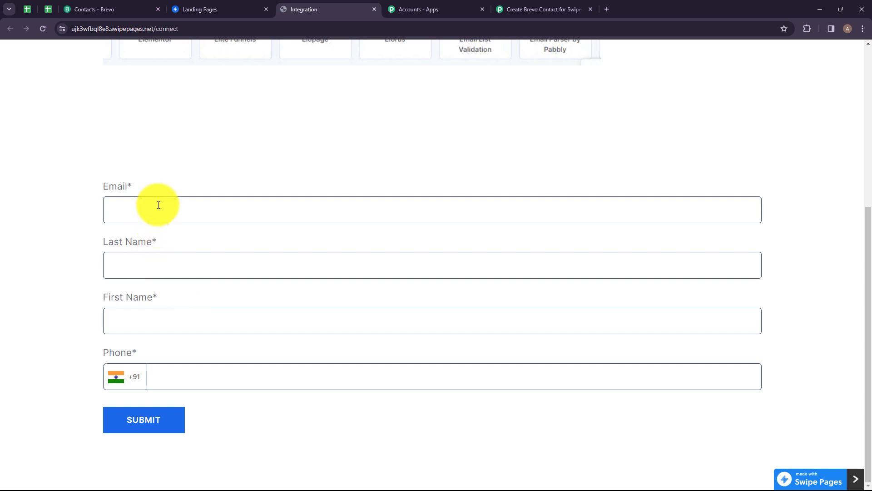
{"action": "left_click", "coordinate": [174, 198]}
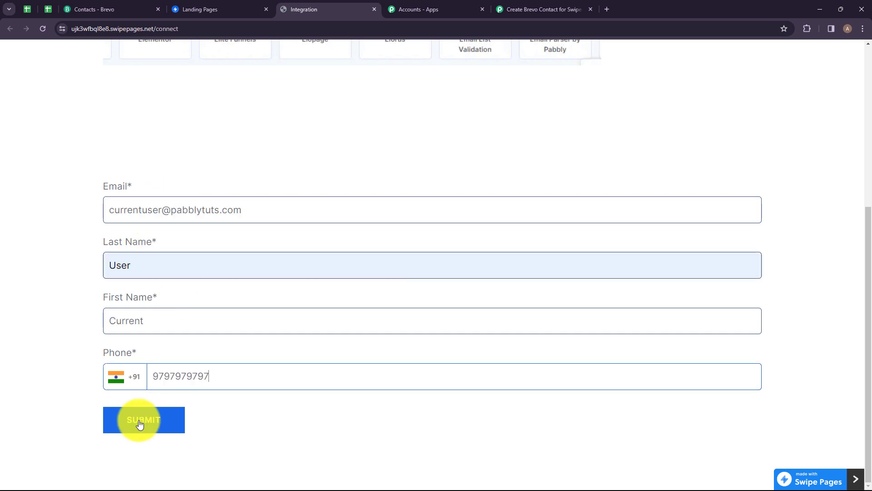
{"action": "left_click", "coordinate": [141, 419]}
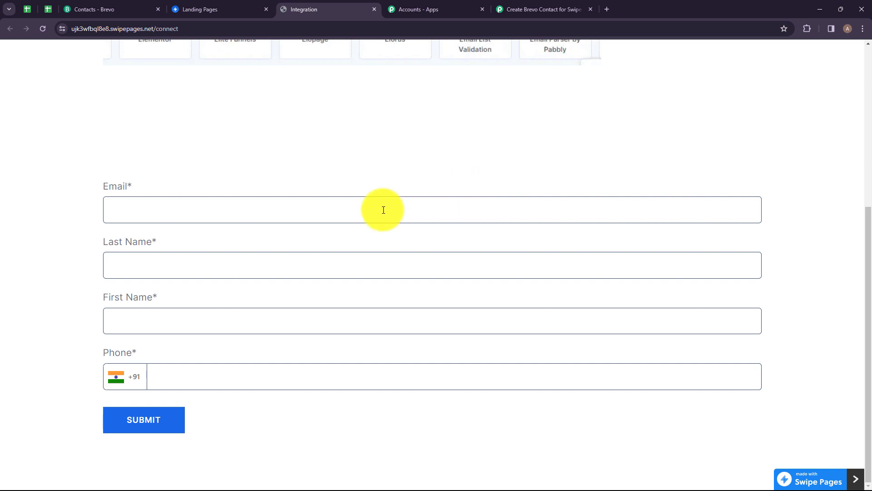
{"action": "left_click", "coordinate": [114, 5]}
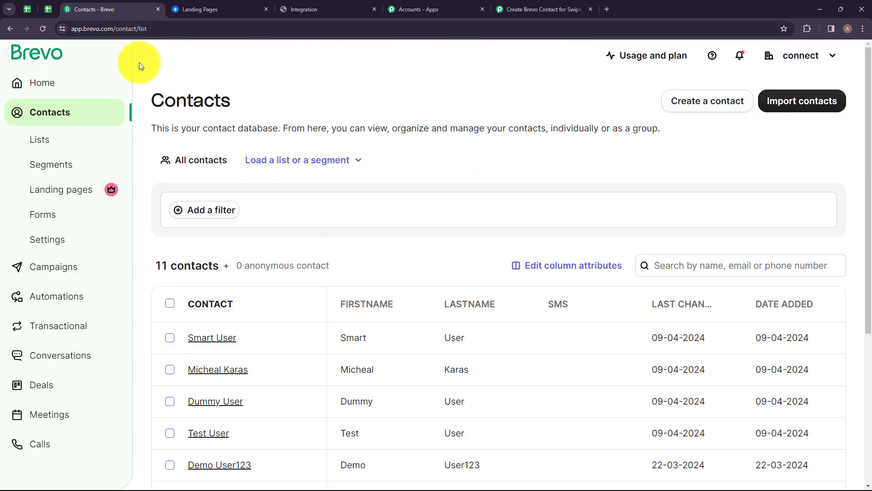
{"action": "left_click", "coordinate": [42, 29]}
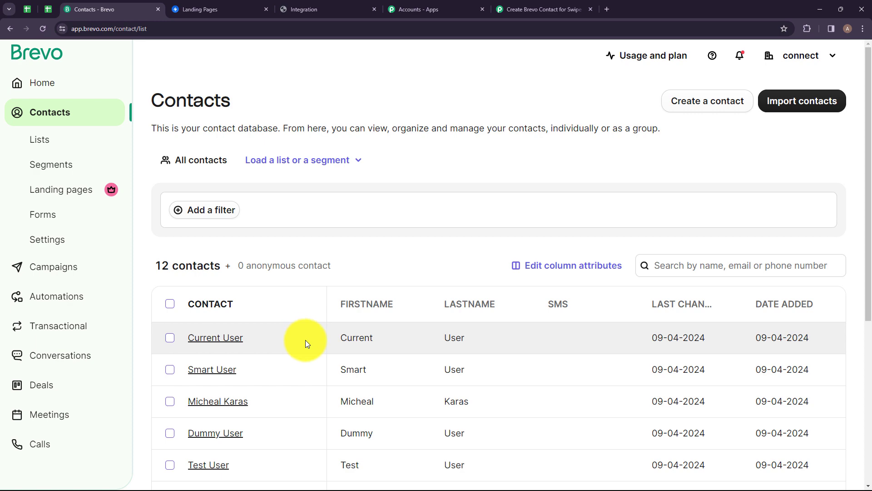
Return to the Pabbly Connect workflow and review its Swipe Pages trigger and Brevo action.
{"action": "left_click", "coordinate": [536, 10]}
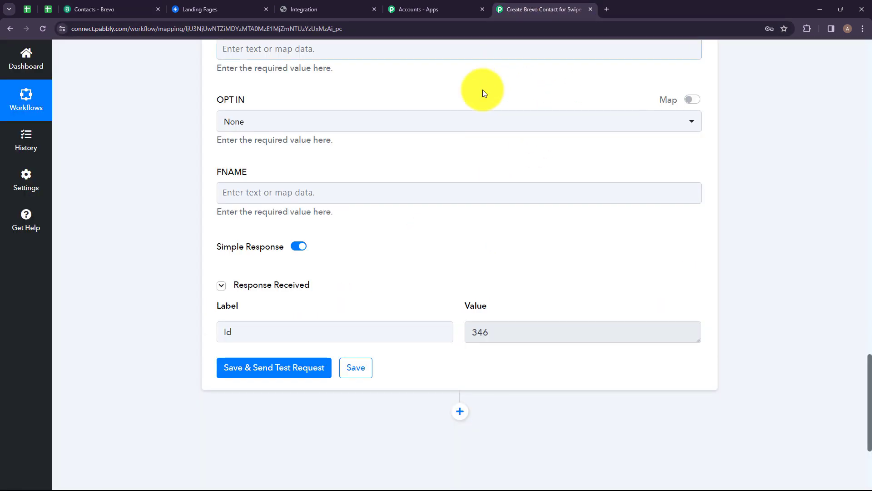
{"action": "scroll", "coordinate": [468, 137], "scroll_direction": "up", "scroll_amount": 20}
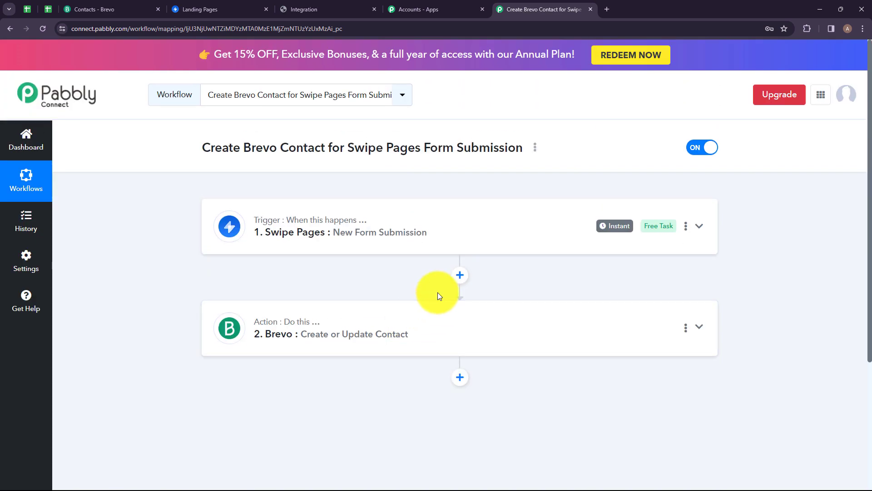
{"action": "mouse_move", "coordinate": [277, 313]}
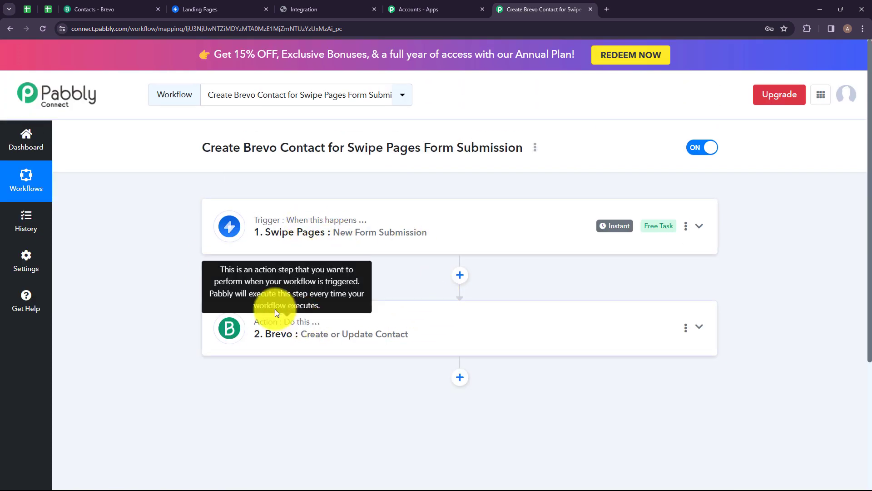
{"action": "mouse_move", "coordinate": [260, 229]}
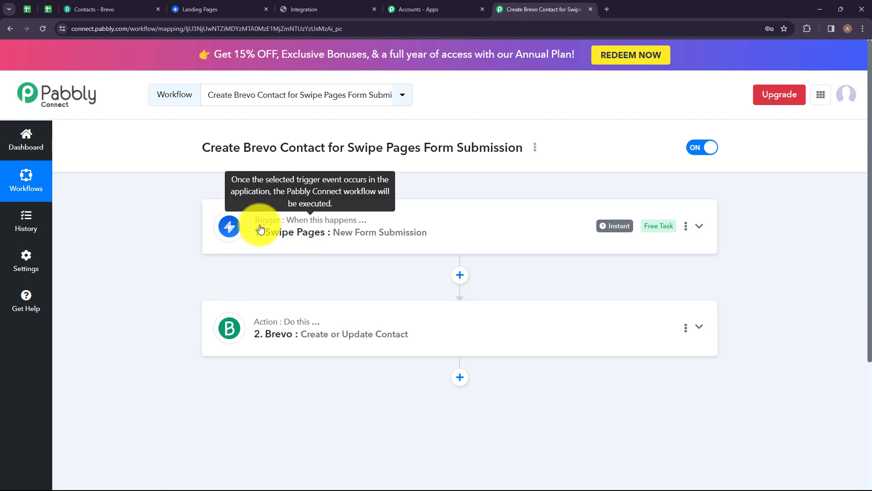